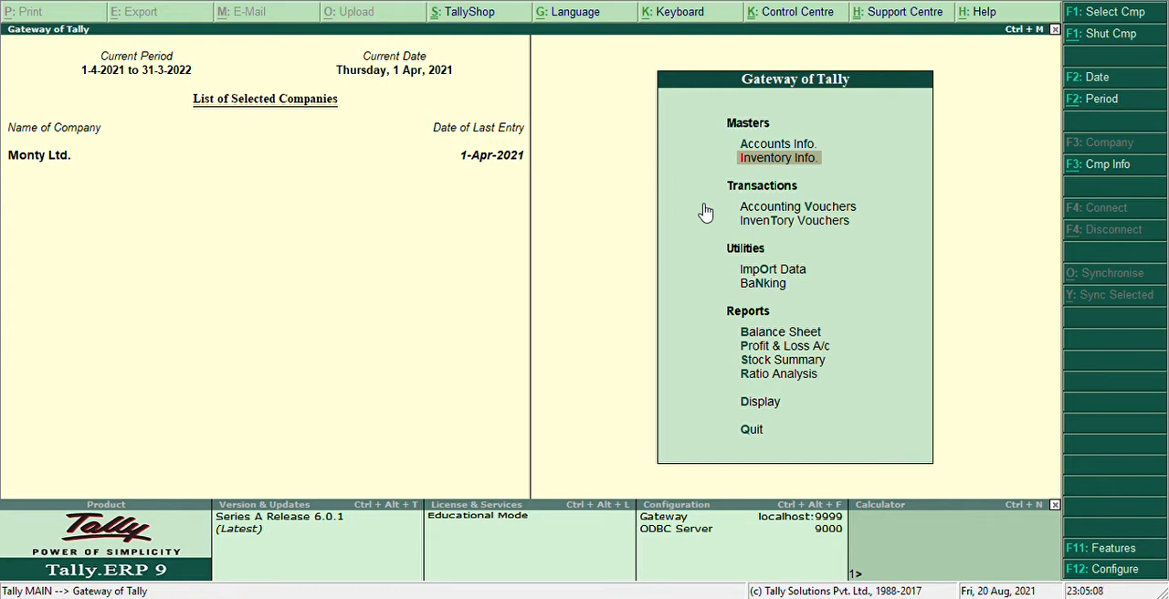
key(Up)
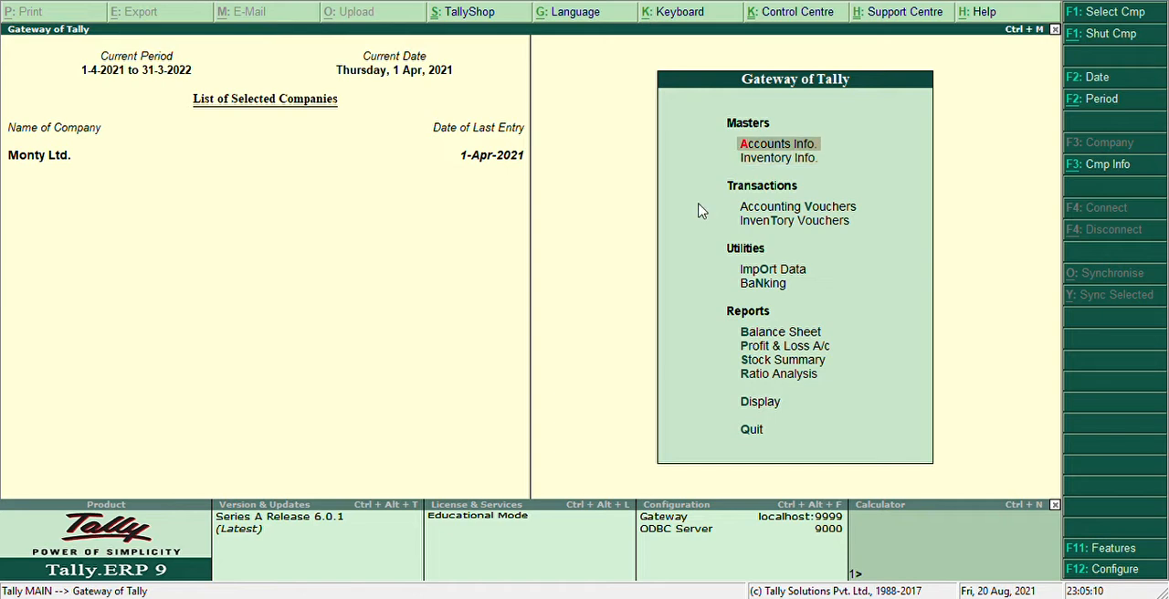
key(Down)
key(Down)
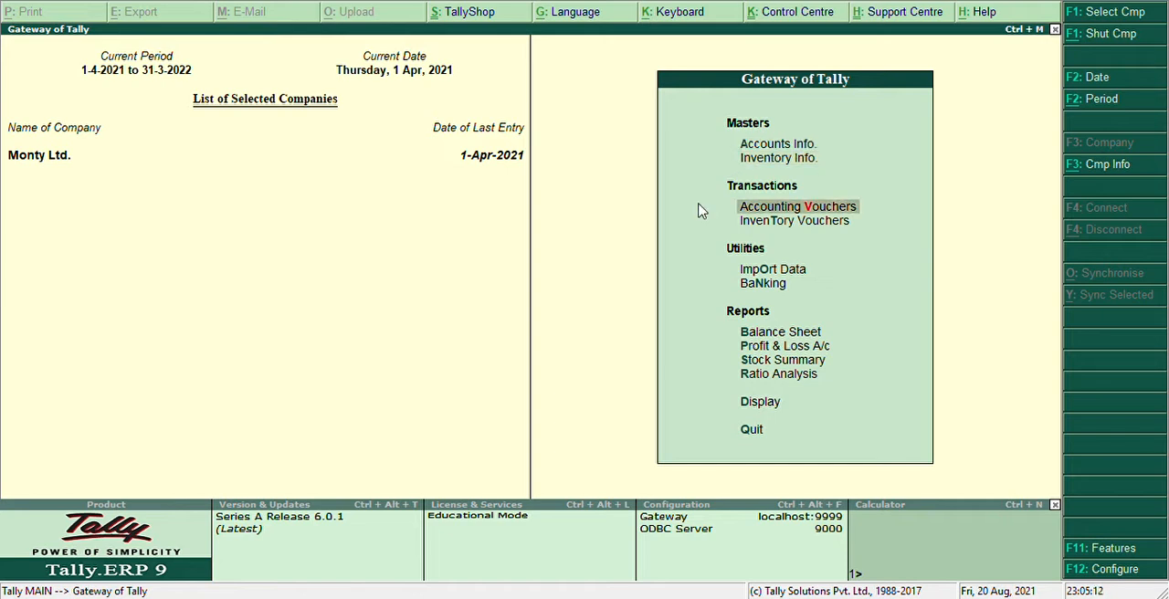
key(Up)
key(Up)
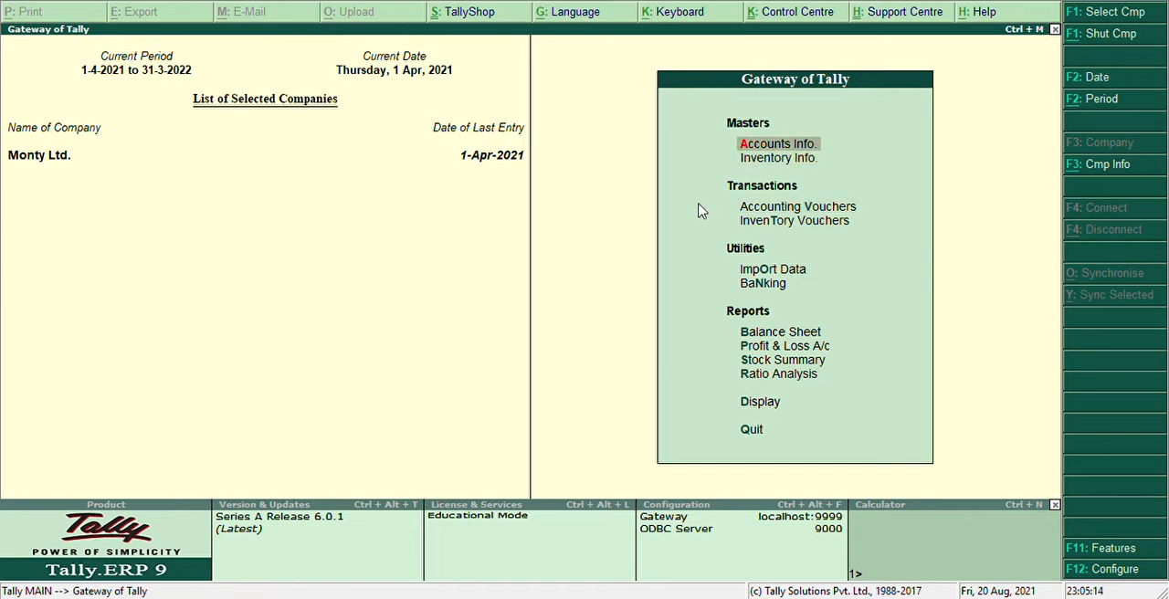
Enter the Inventory Info. masters and open the company's Inventory Features settings.
key(Down)
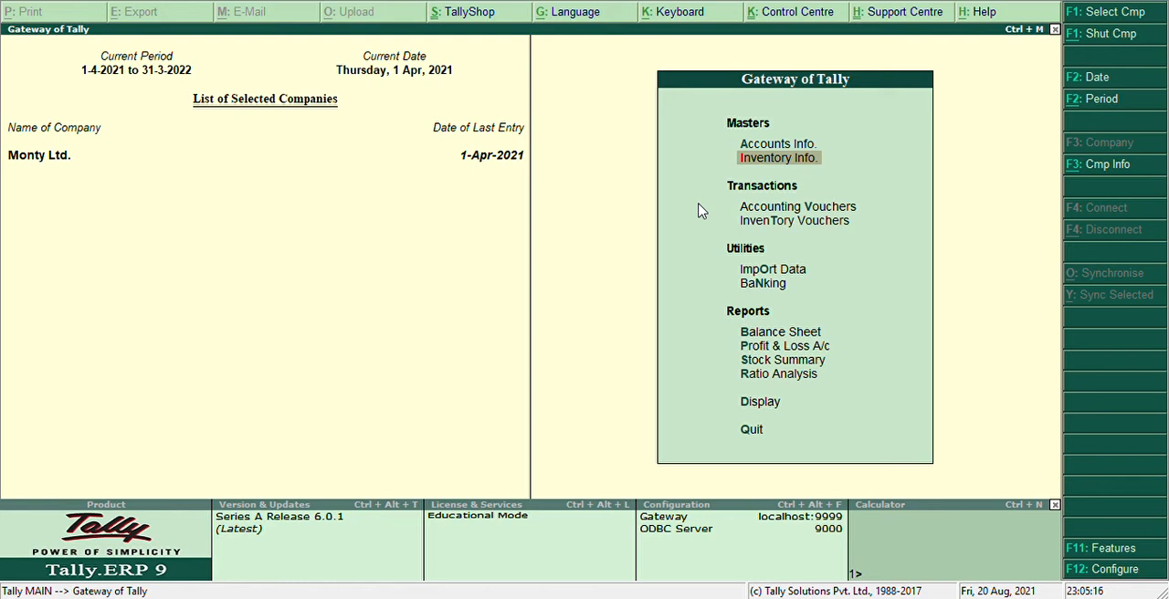
key(Return)
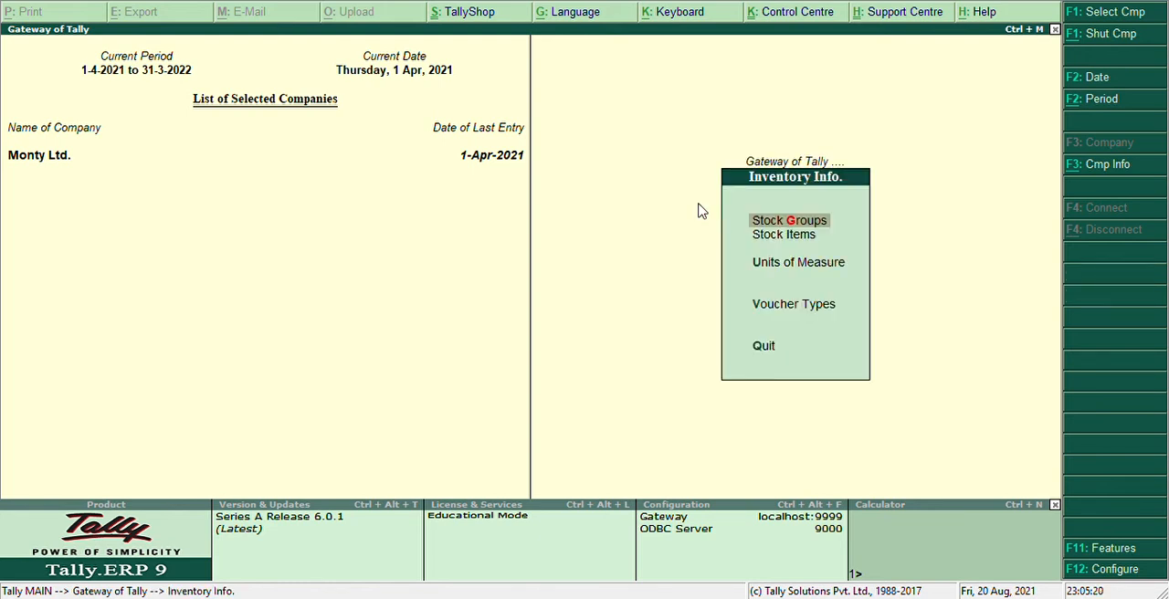
key(Down)
key(Up)
key(F11)
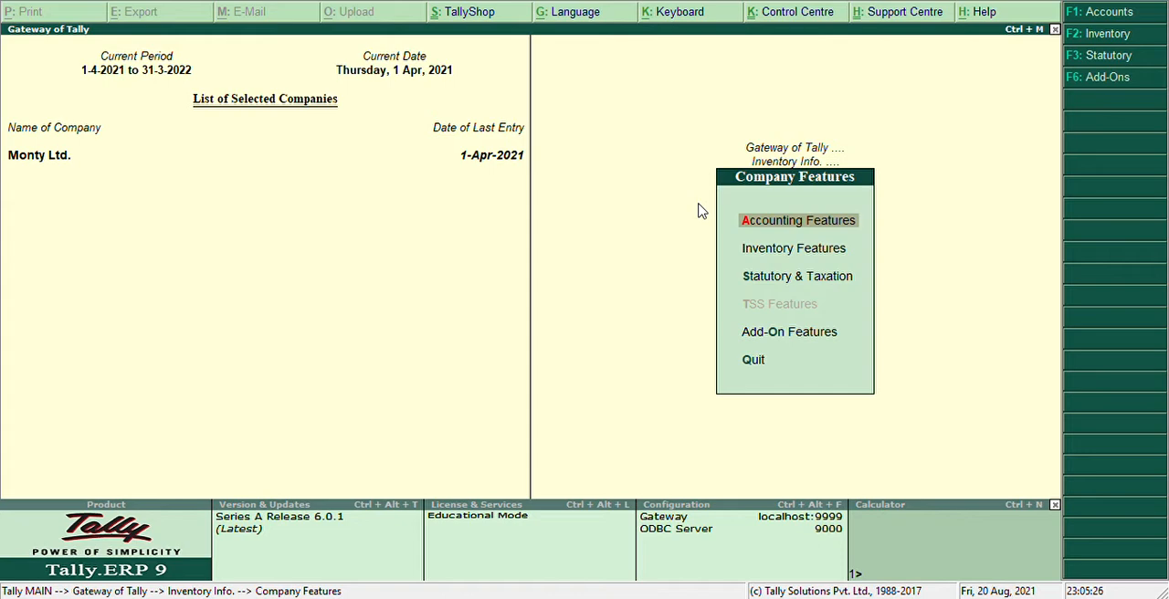
key(Down)
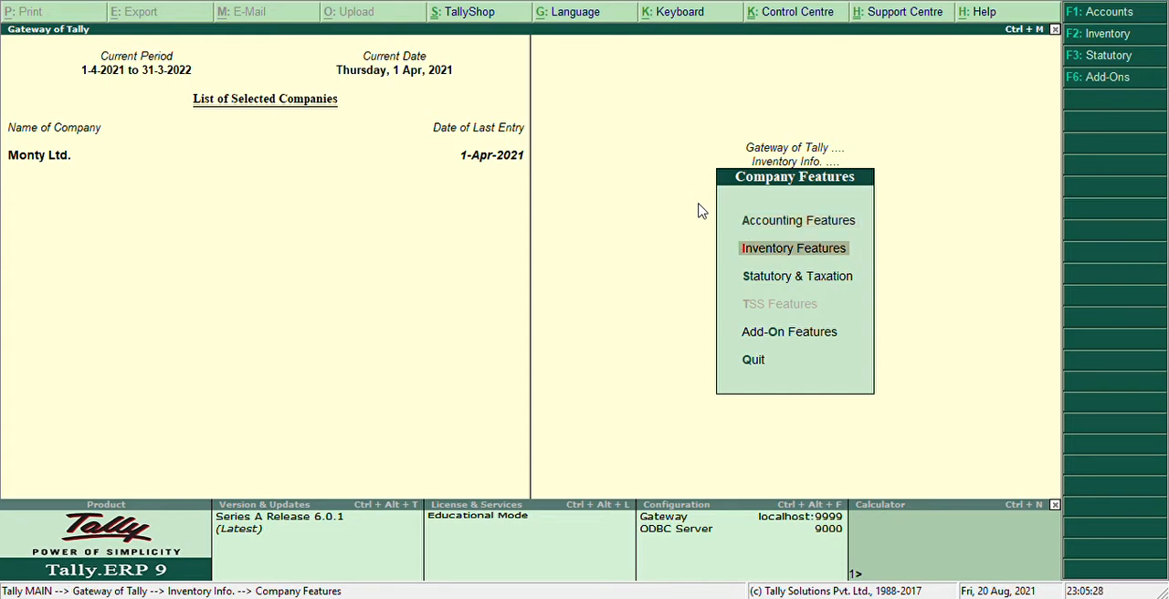
key(Return)
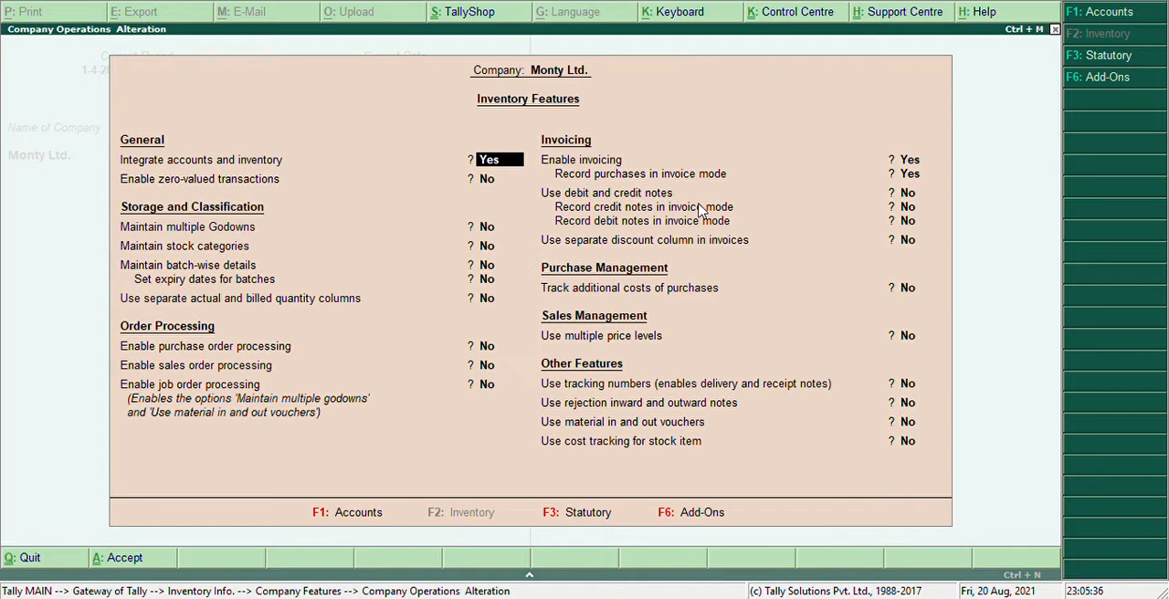
Set Enable purchase order processing to Yes in the inventory features.
key(Return)
key(Return)
key(Return)
key(Return)
key(Return)
key(Return)
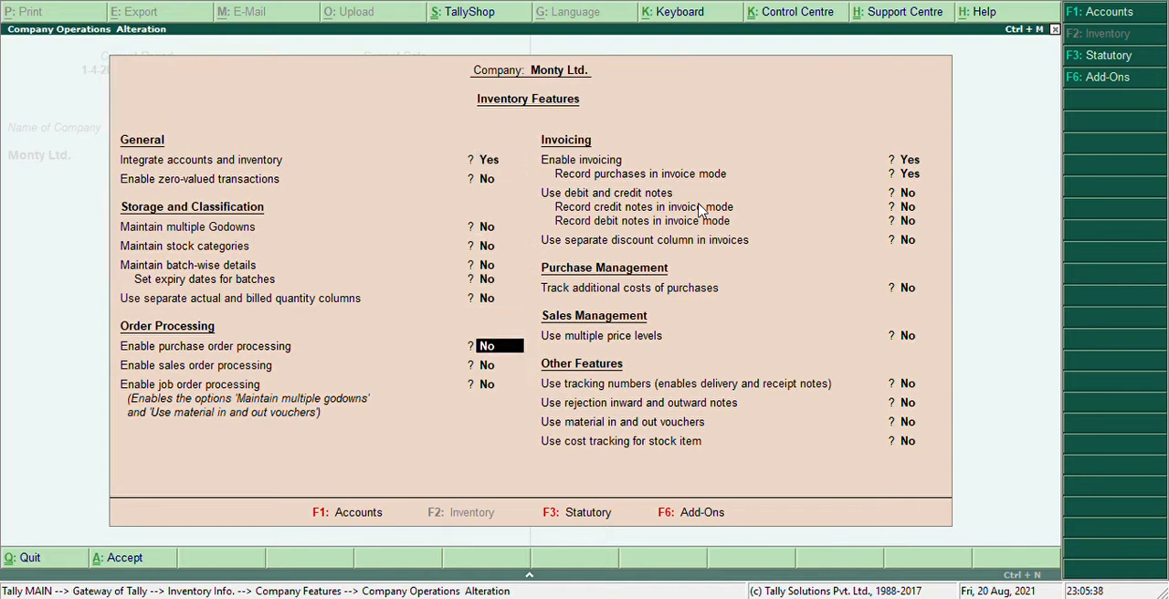
text(ye)
key(Return)
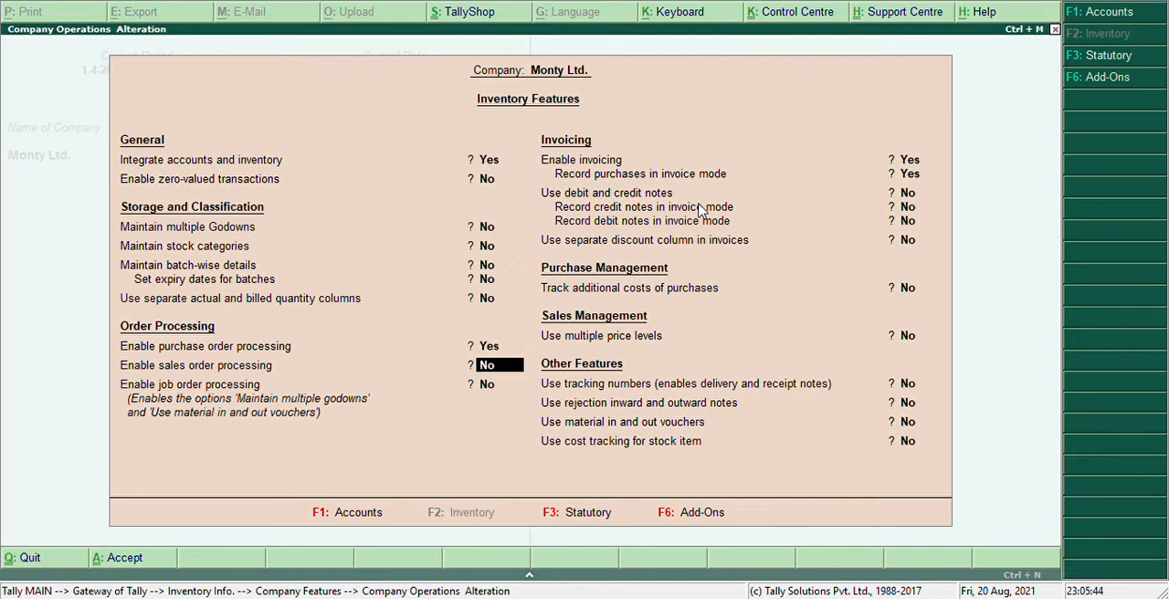
Keep the remaining inventory features as they are, save the settings and return to the Gateway of Tally.
key(Return)
key(Return)
key(Return)
key(Return)
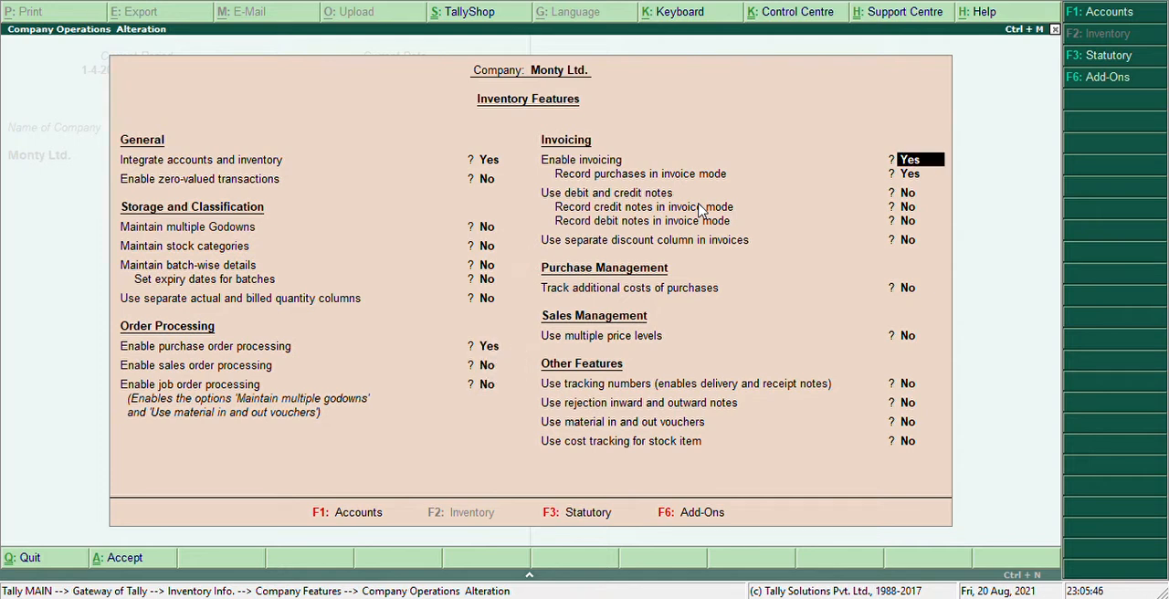
key(Return)
key(Return)
key(Return)
key(Return)
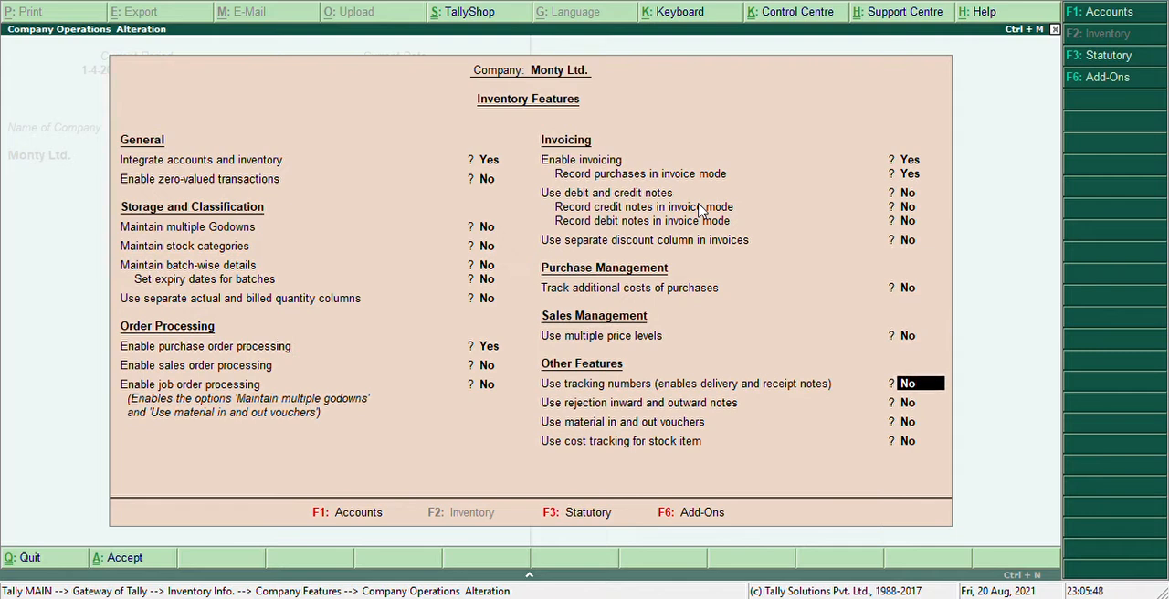
key(Return)
key(Return)
key(Return)
key(Return)
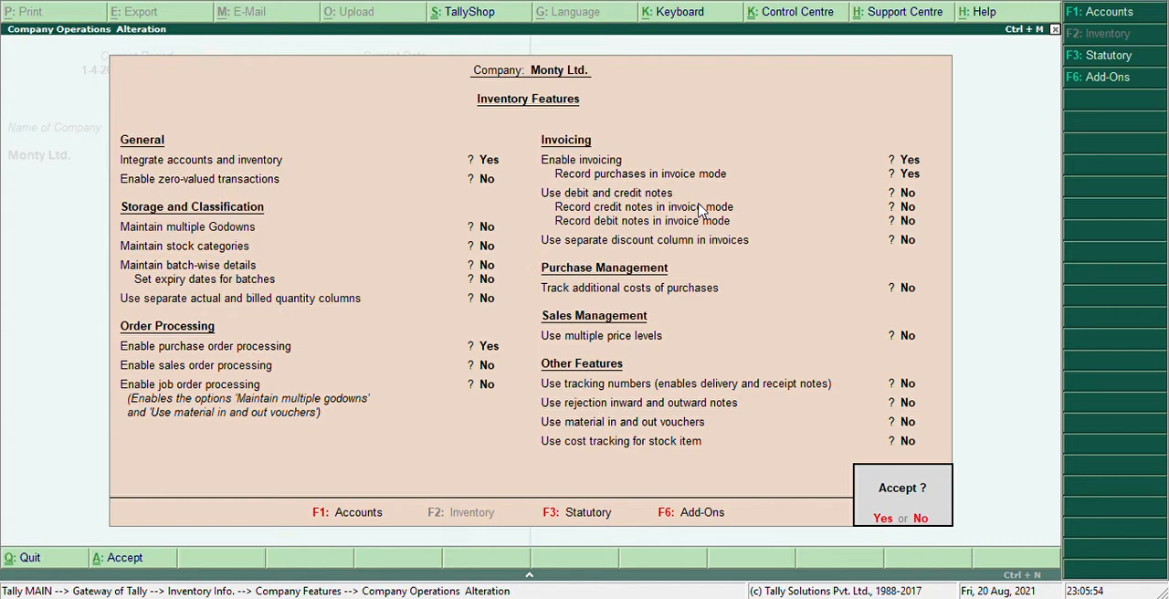
key(Return)
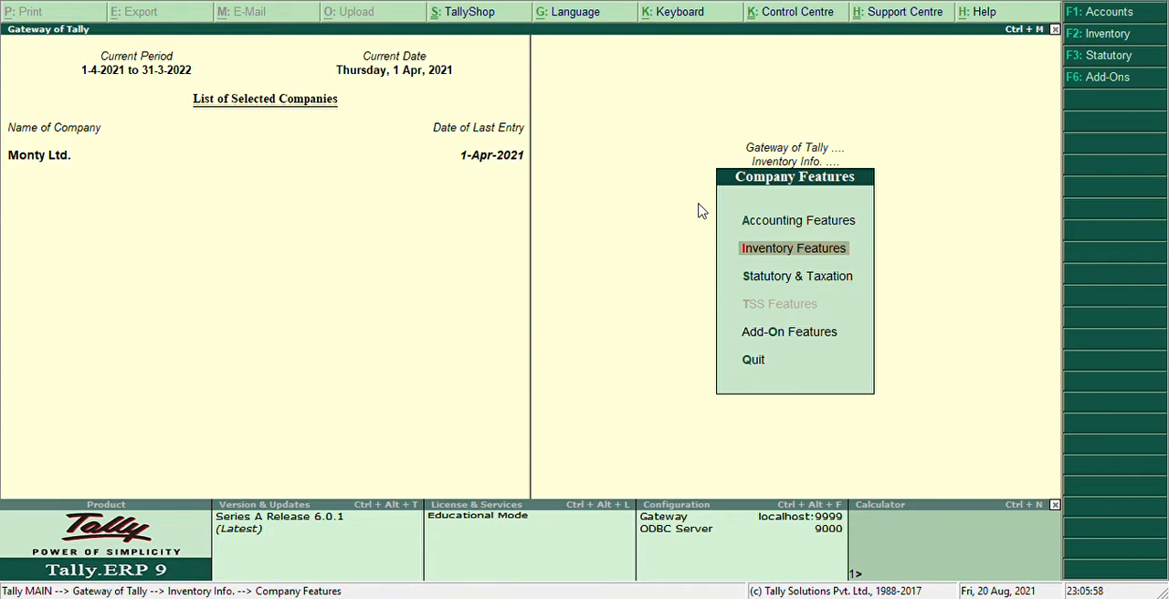
key(Escape)
key(Escape)
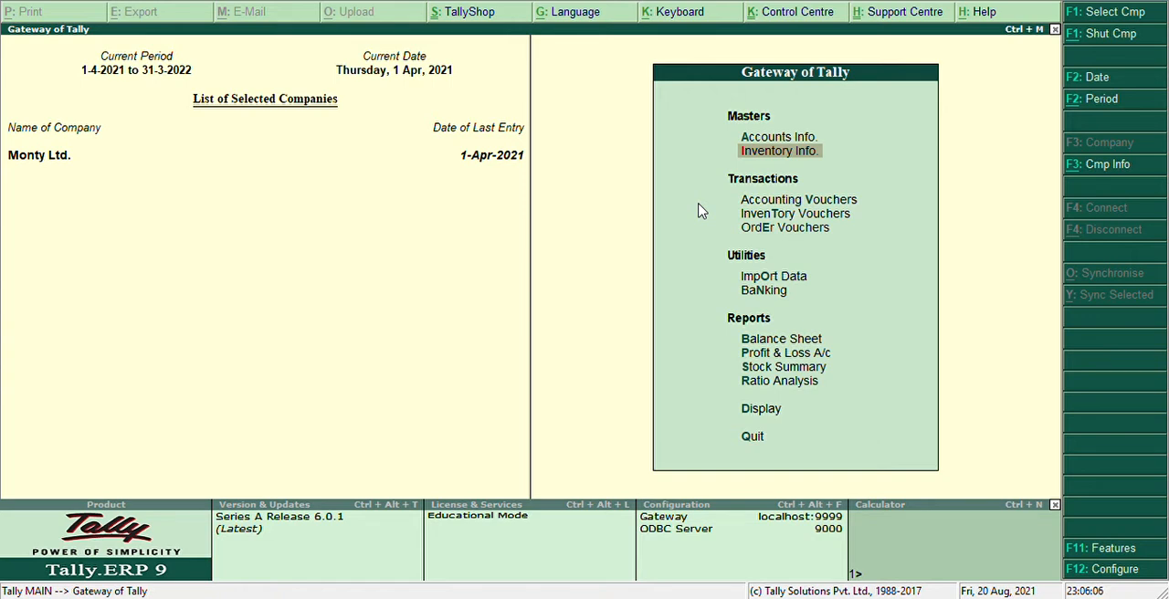
Open accounting voucher entry and switch to a new Purchase Order voucher.
key(Down)
key(Return)
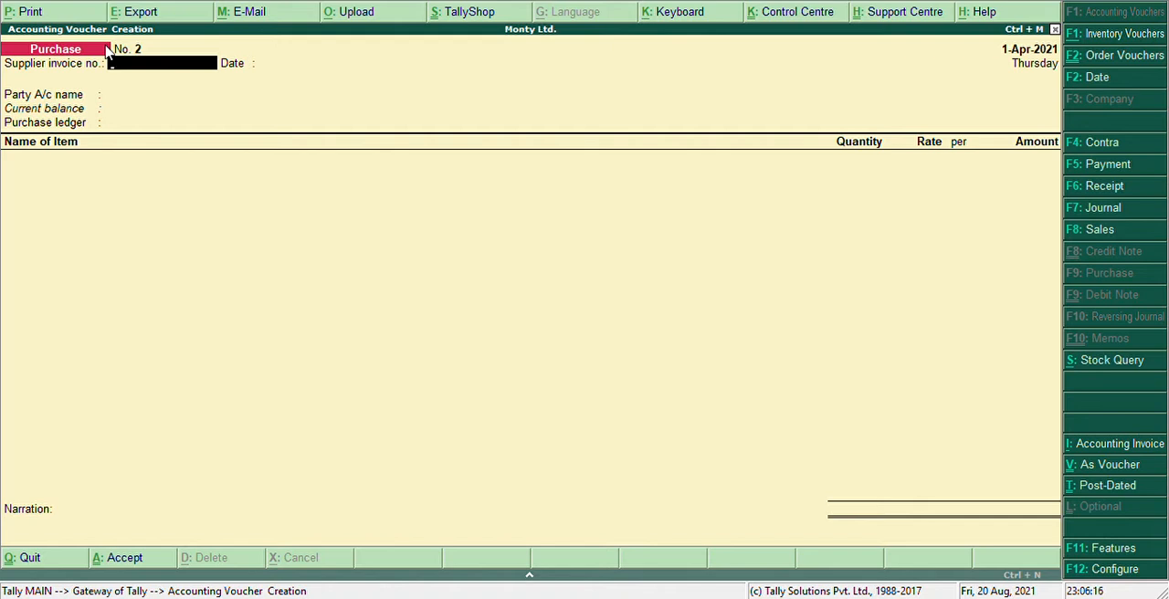
key(ctrl+F9)
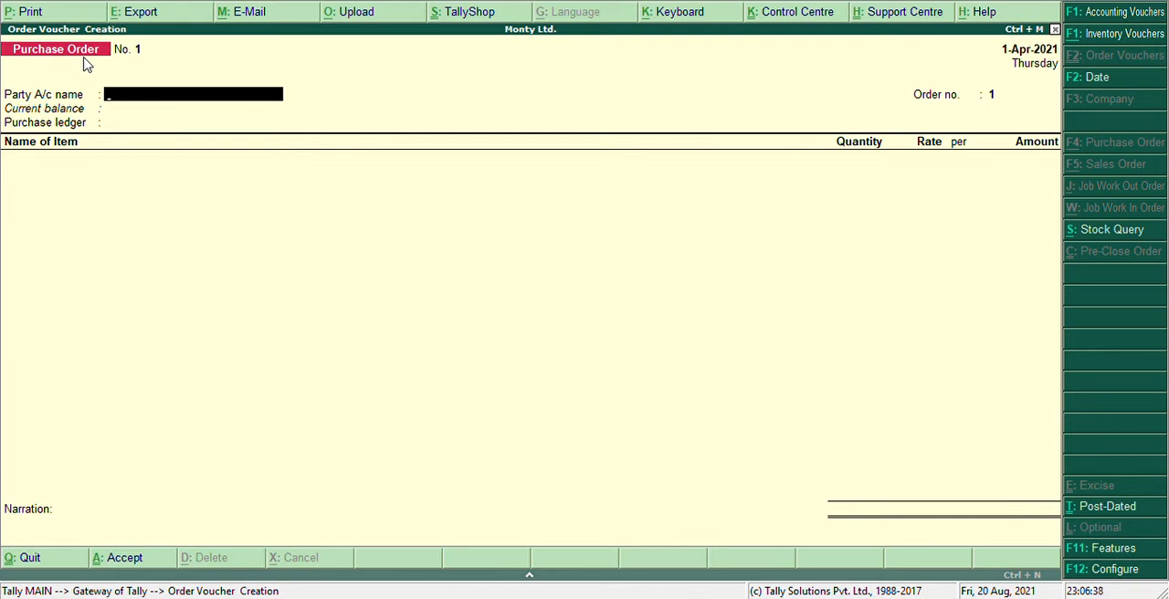
Create a new party ledger with the supplier's name under Sundry Creditors, with bill-by-bill balances set to No.
key(alt+c)
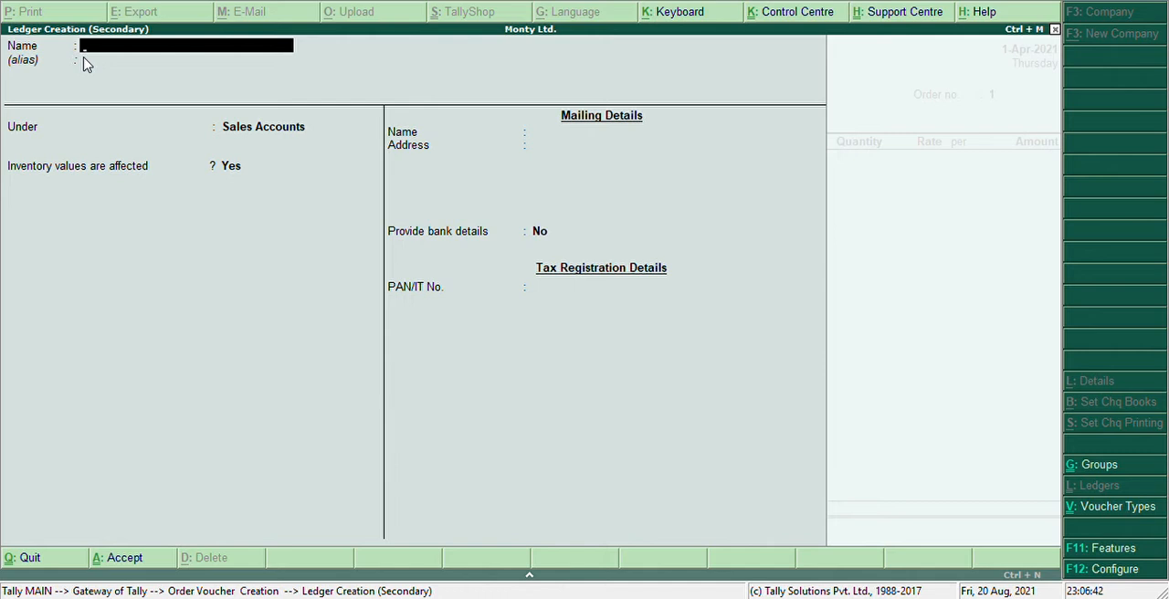
text(Tushar)
key(Return)
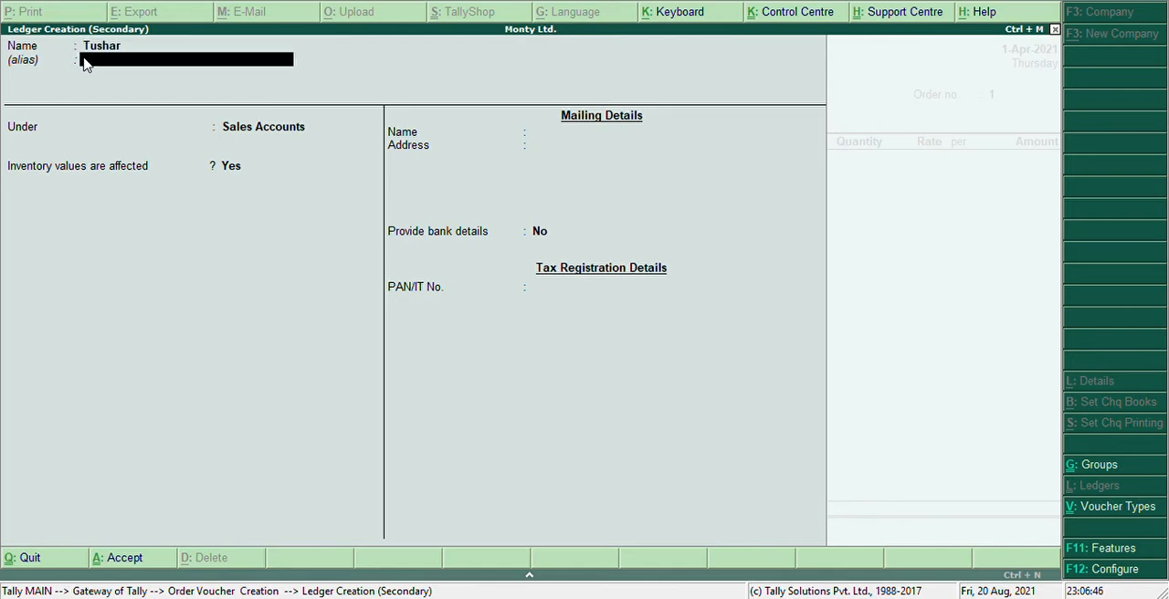
key(Return)
text(Sund)
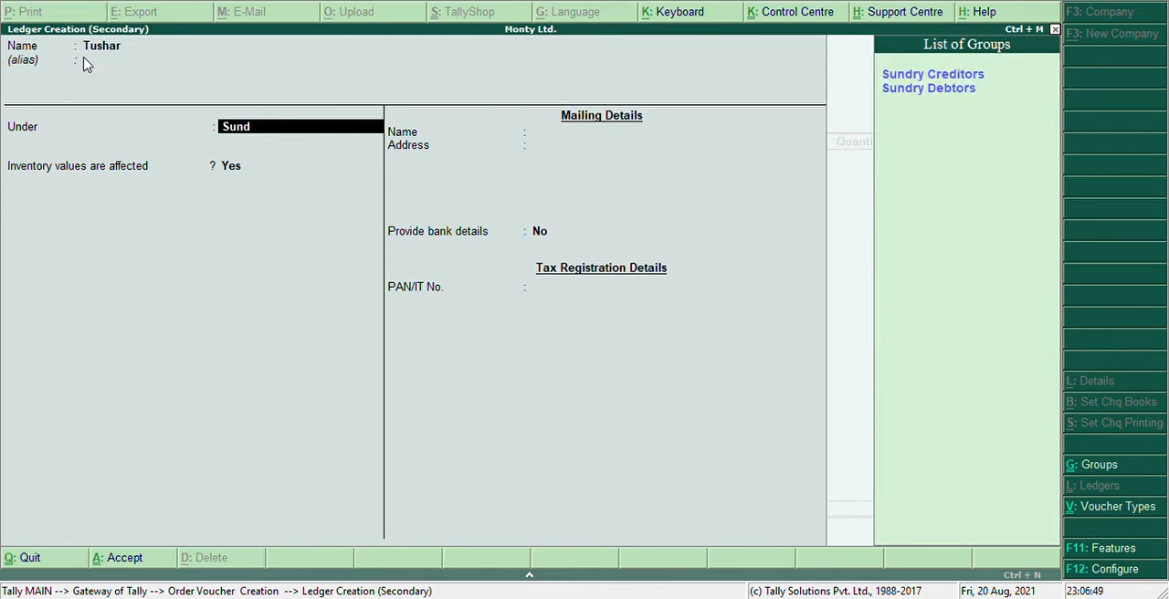
key(Down)
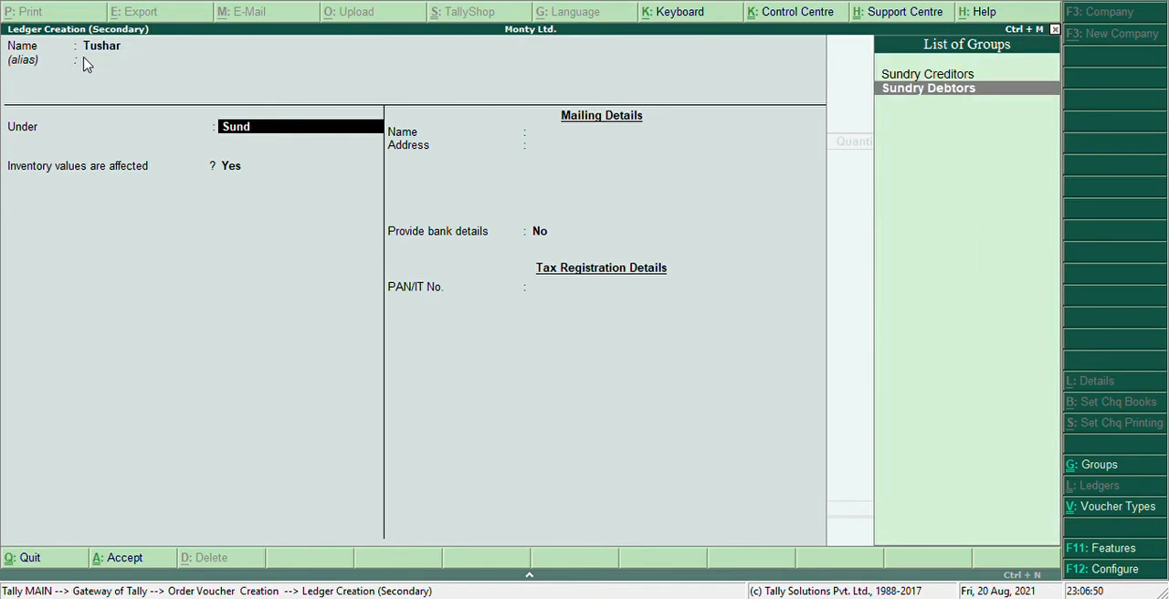
key(Up)
key(Return)
Keep the default inventory, mailing and bank settings of the supplier ledger and save it as the order's party.
key(Return)
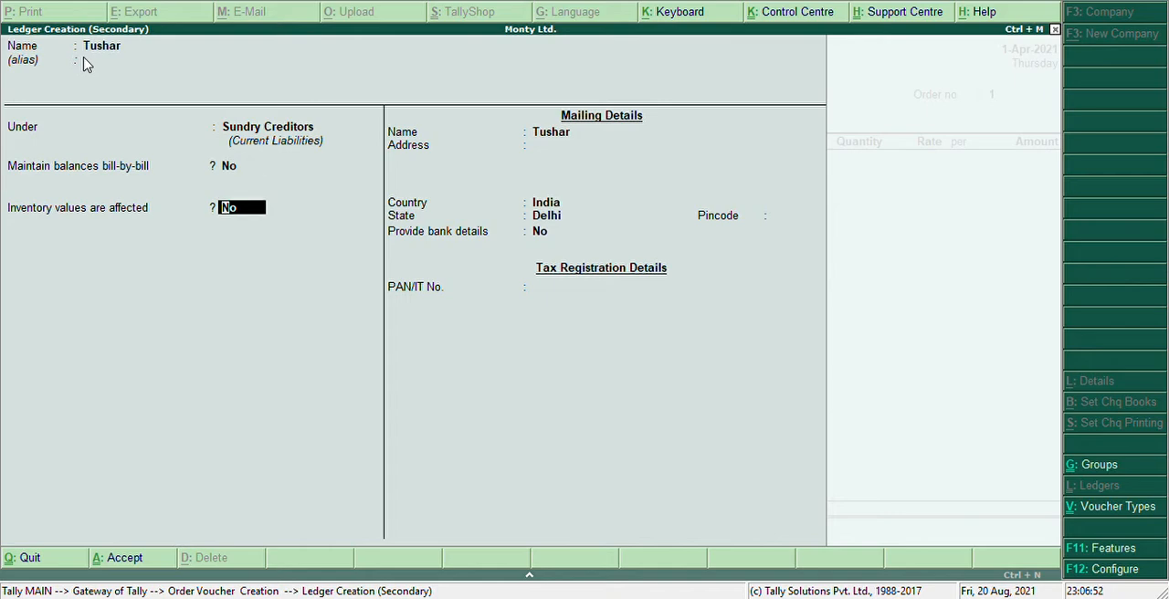
key(Return)
key(Return)
key(Return)
key(Return)
key(Return)
key(Return)
key(Return)
key(Return)
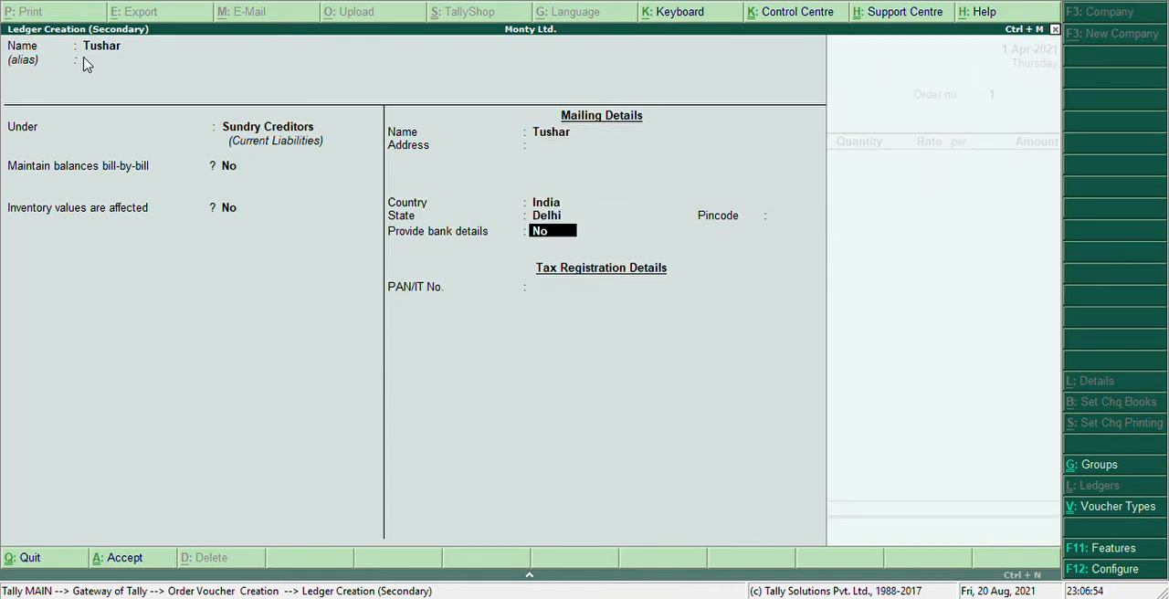
Accept the default supplier details and order number, and choose Purchase as the purchase ledger.
key(Return)
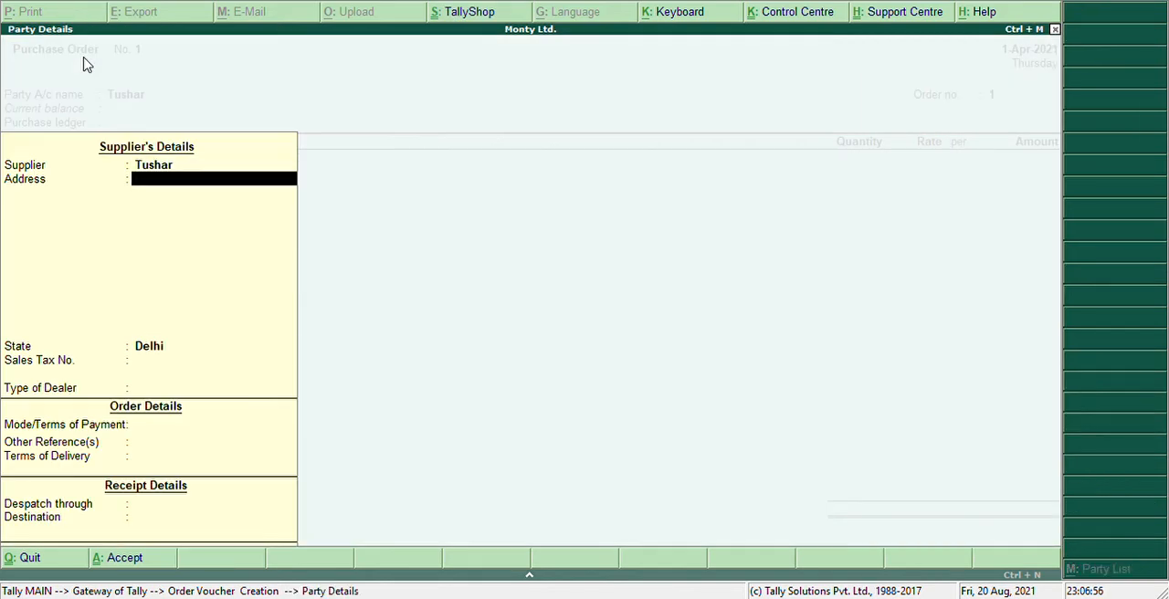
key(Return)
key(Return)
key(Return)
key(Return)
key(Return)
key(Return)
key(Return)
key(Return)
key(Return)
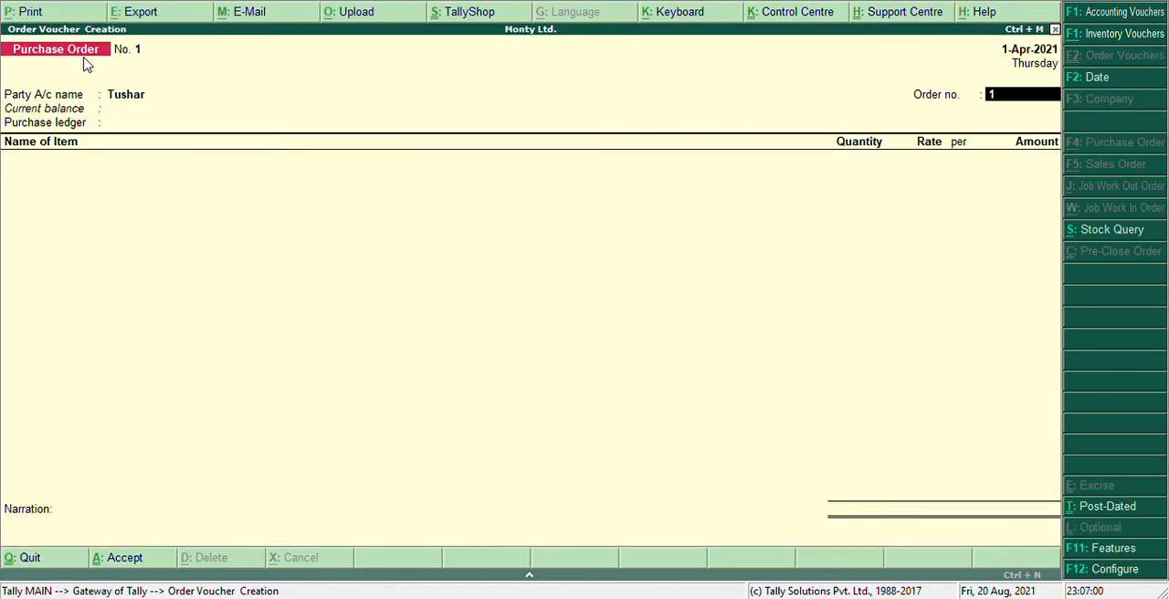
key(Return)
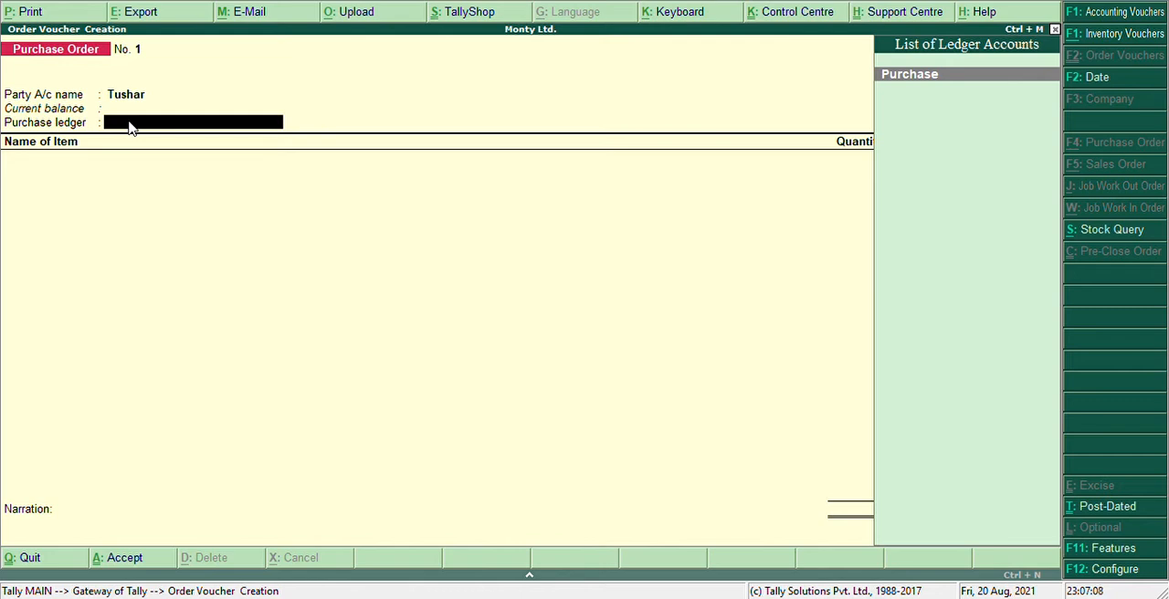
key(Return)
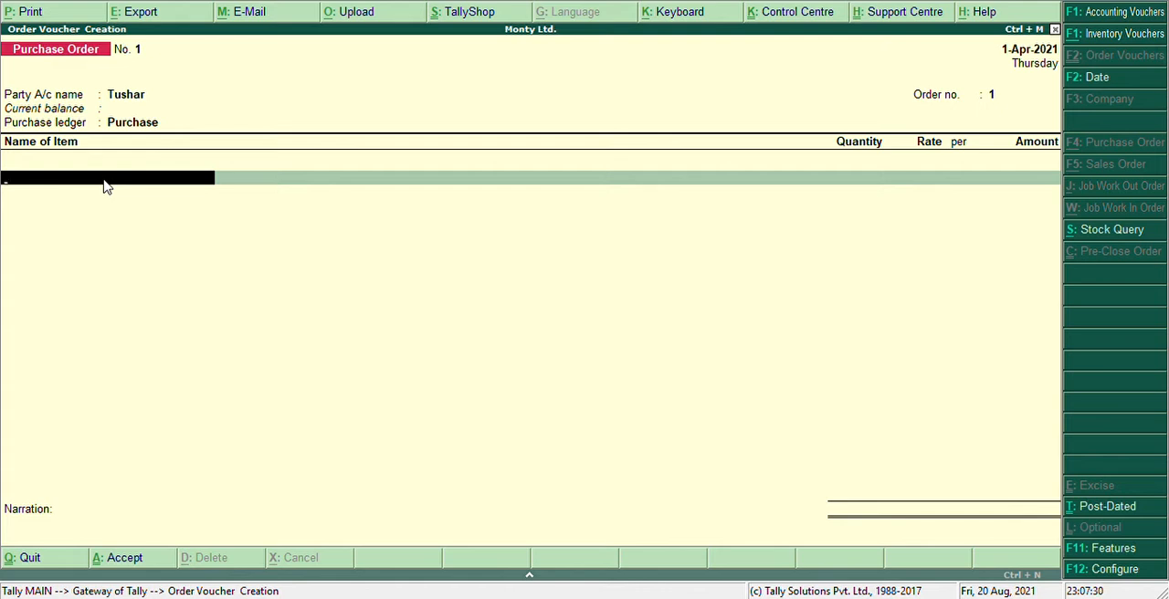
Create and save a new stock item named Chairs1 under Primary with pcs as its unit.
key(alt+c)
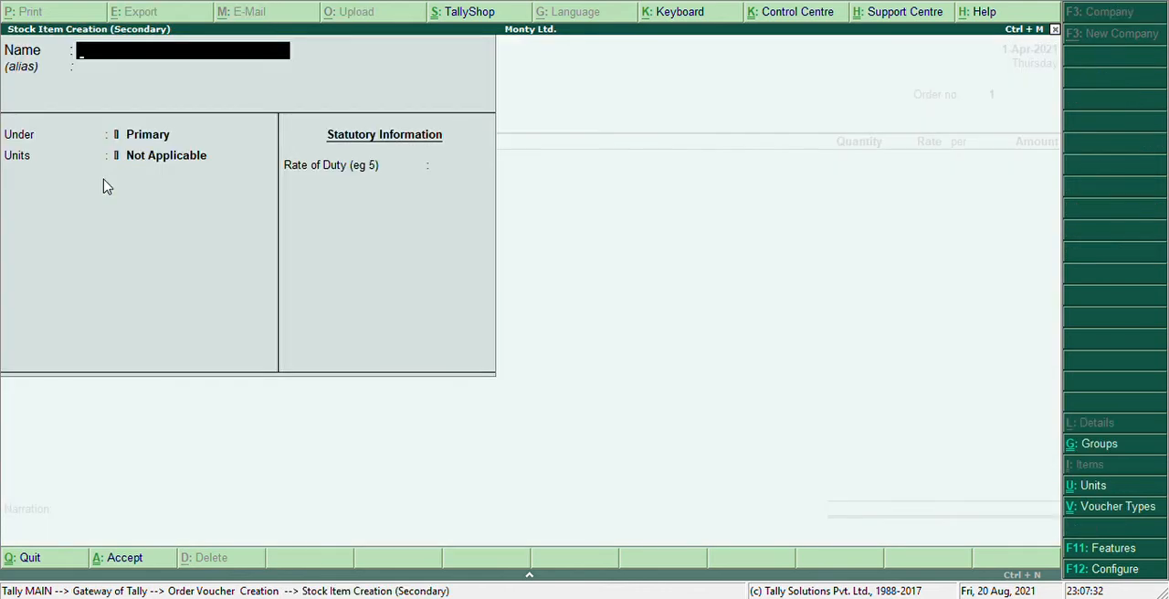
text(Chairs)
key(BackSpace)
text(rs1)
key(Return)
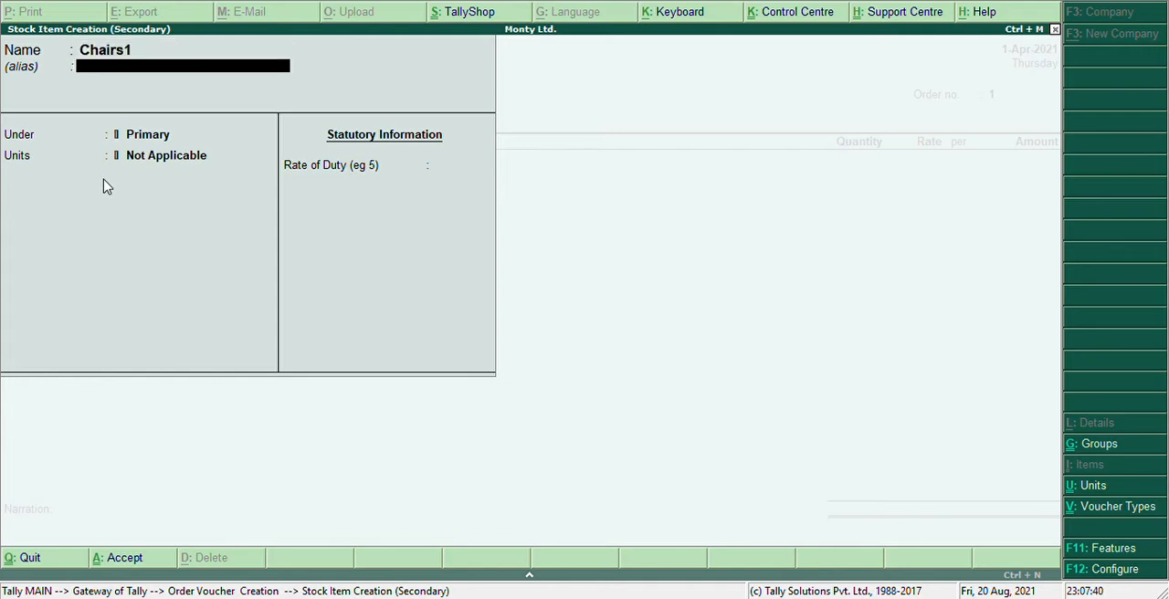
key(Return)
key(Return)
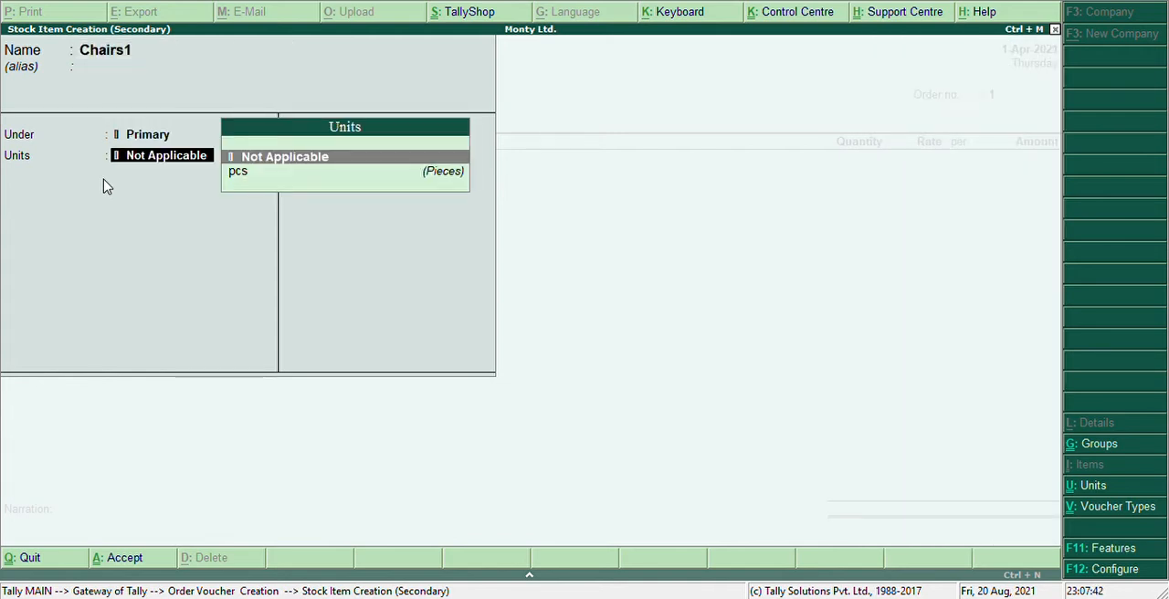
key(Down)
key(Return)
key(Return)
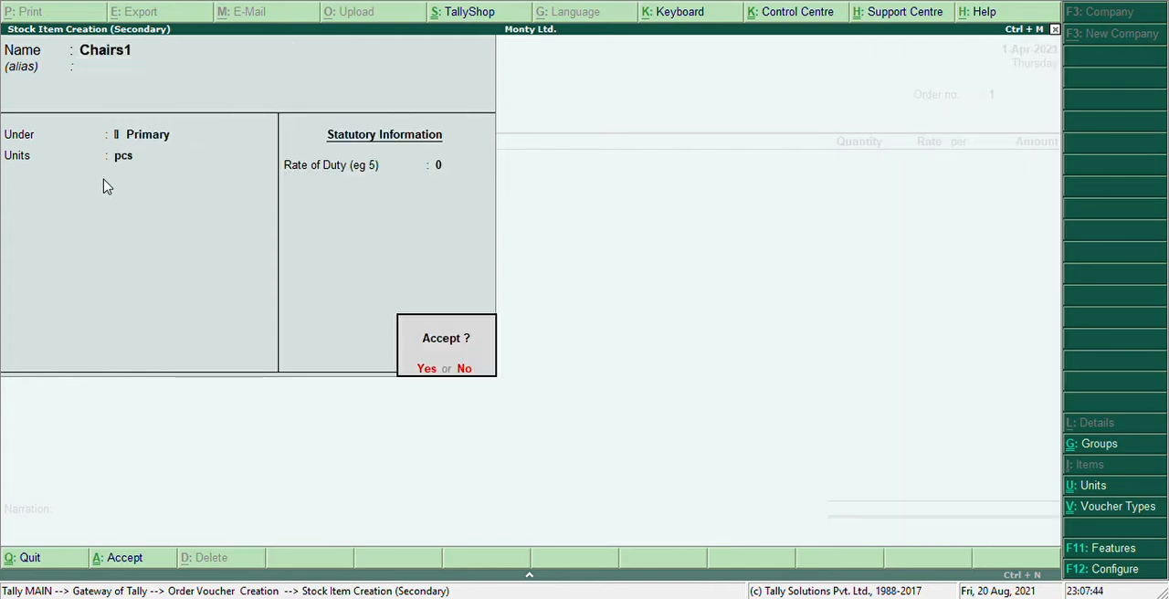
key(Return)
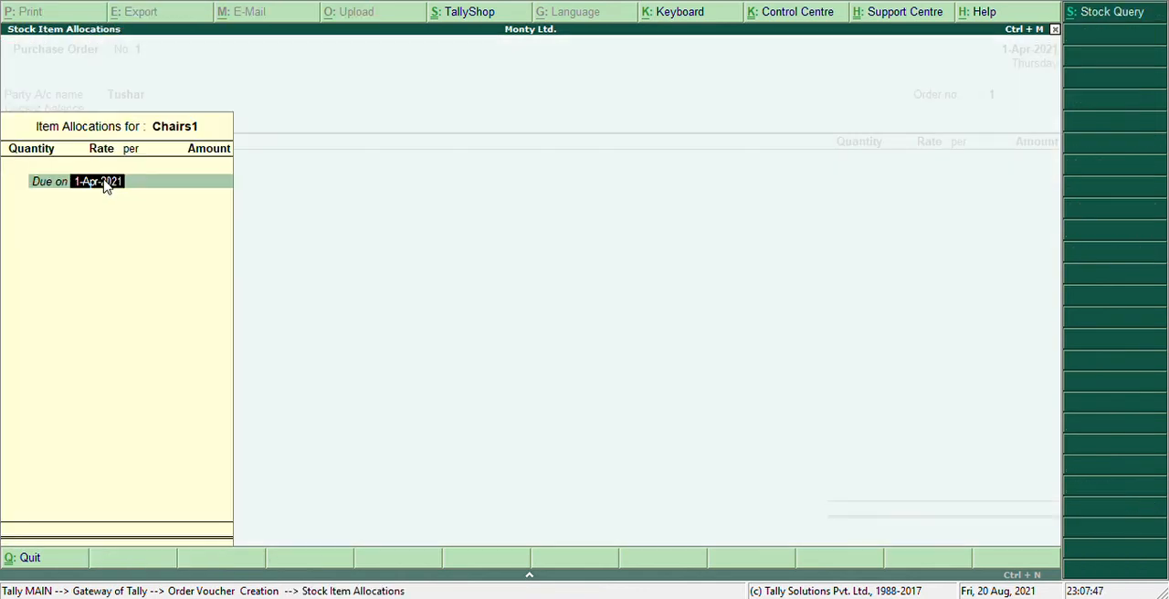
Allocate 8 pcs of Chairs1 at a rate of 8,000 per piece, due on 1-Apr-2021.
key(Return)
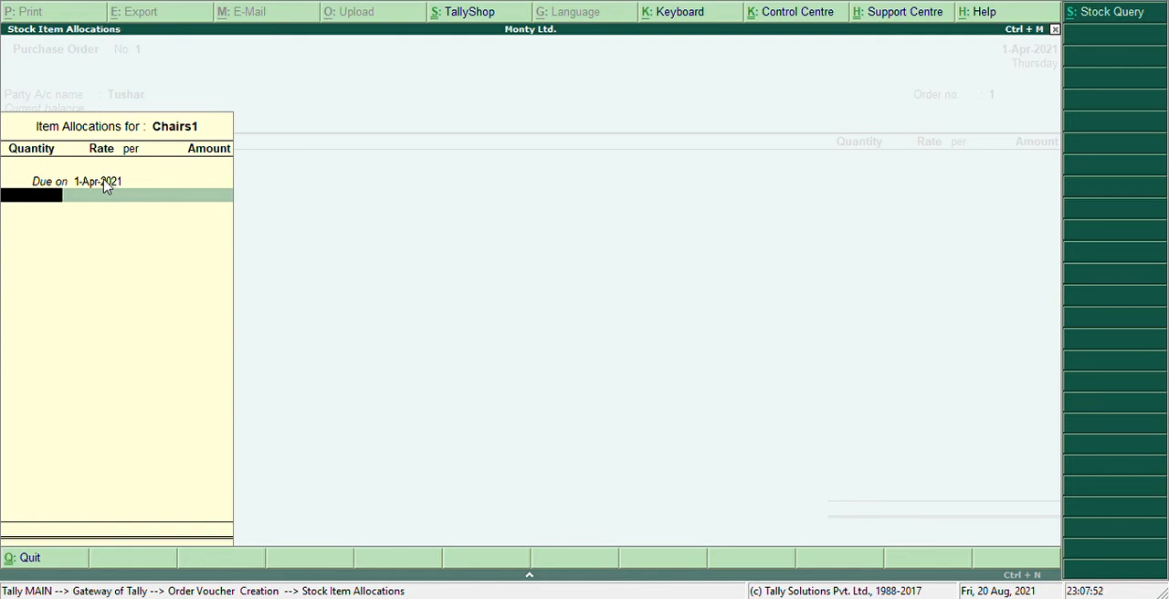
text(8)
key(Return)
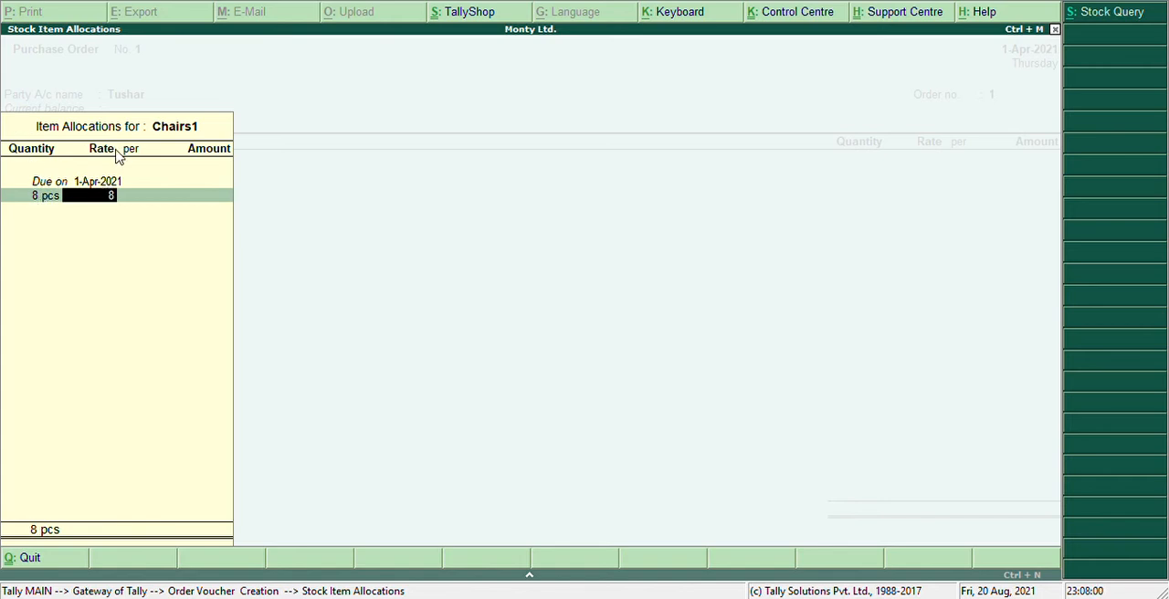
text(8000)
key(Return)
Finish the Chairs1 allocation, and create and save a new stock item named Tables1 under Primary with pcs as its unit.
key(Return)
key(Return)
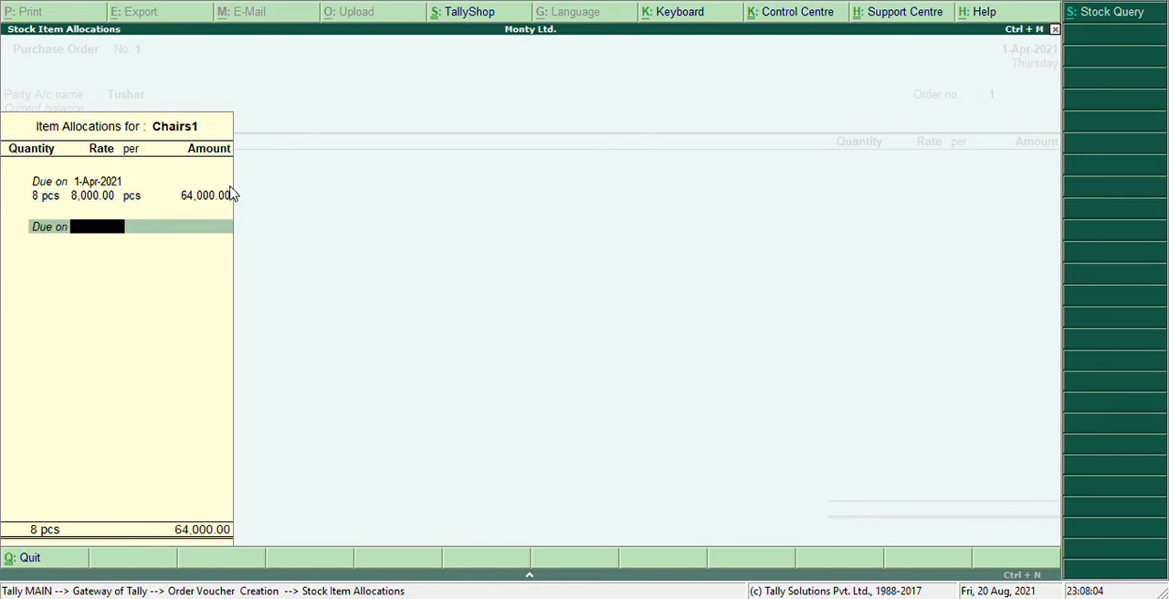
key(Return)
key(Return)
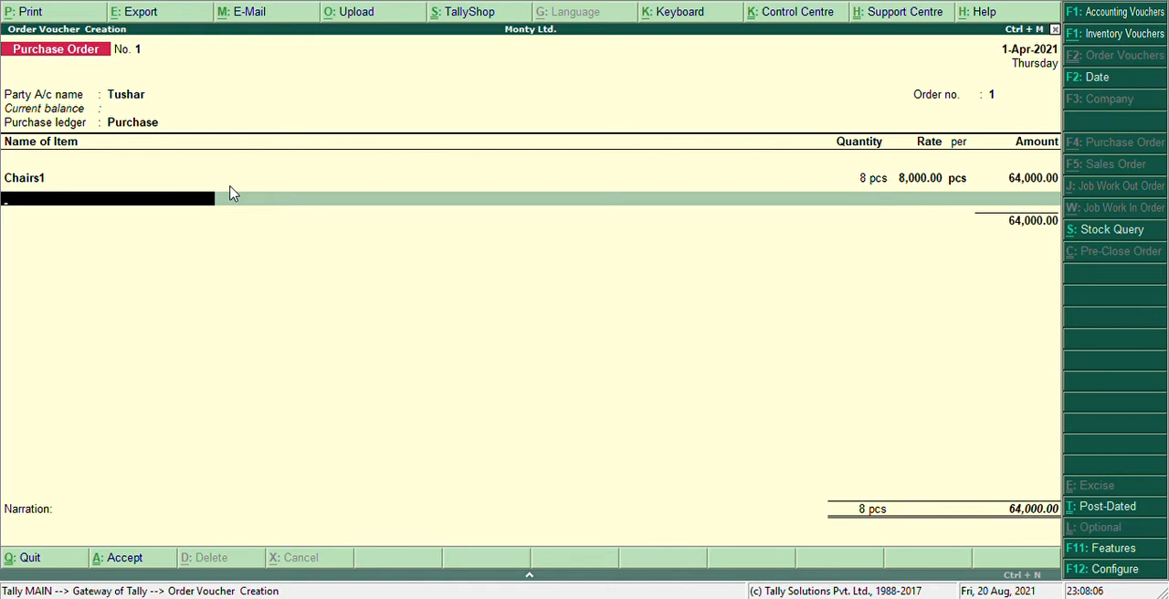
key(alt+c)
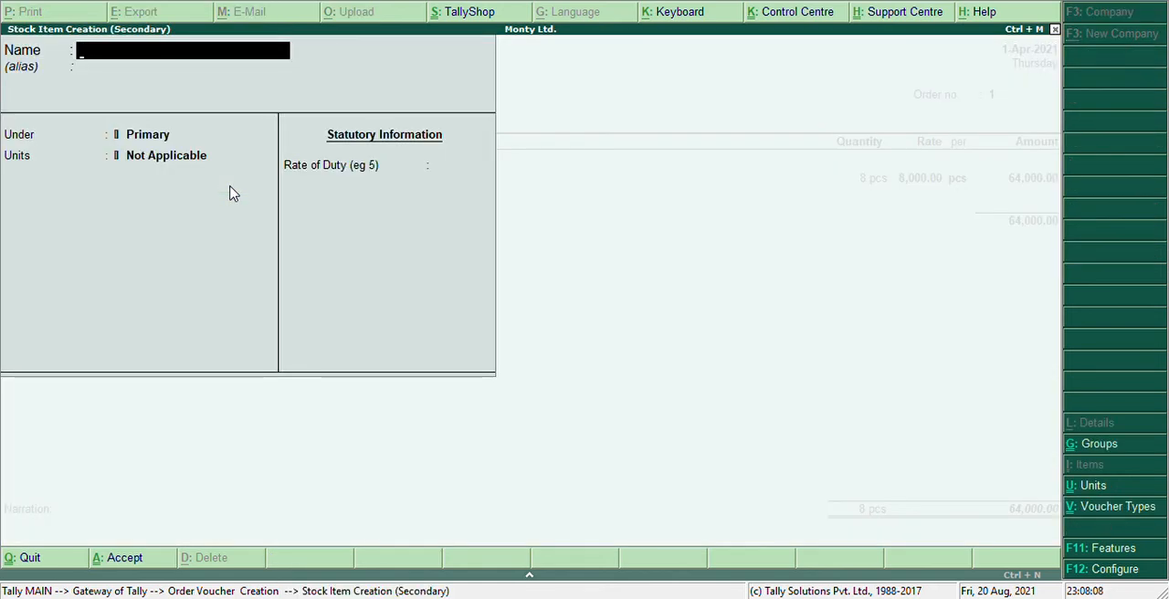
text(Tables)
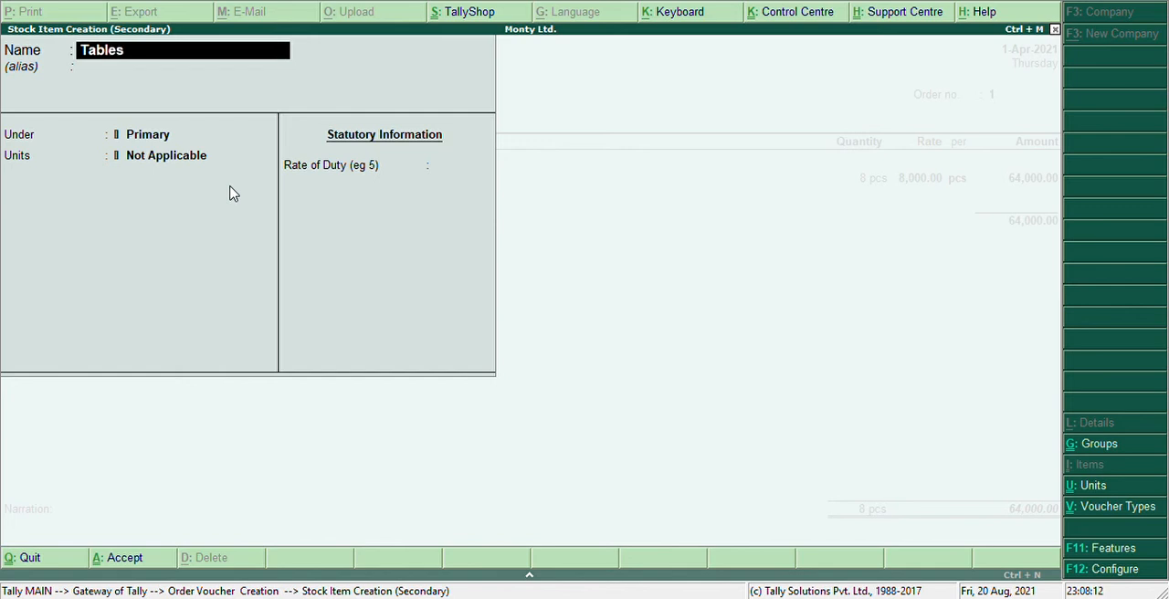
text(1)
key(Return)
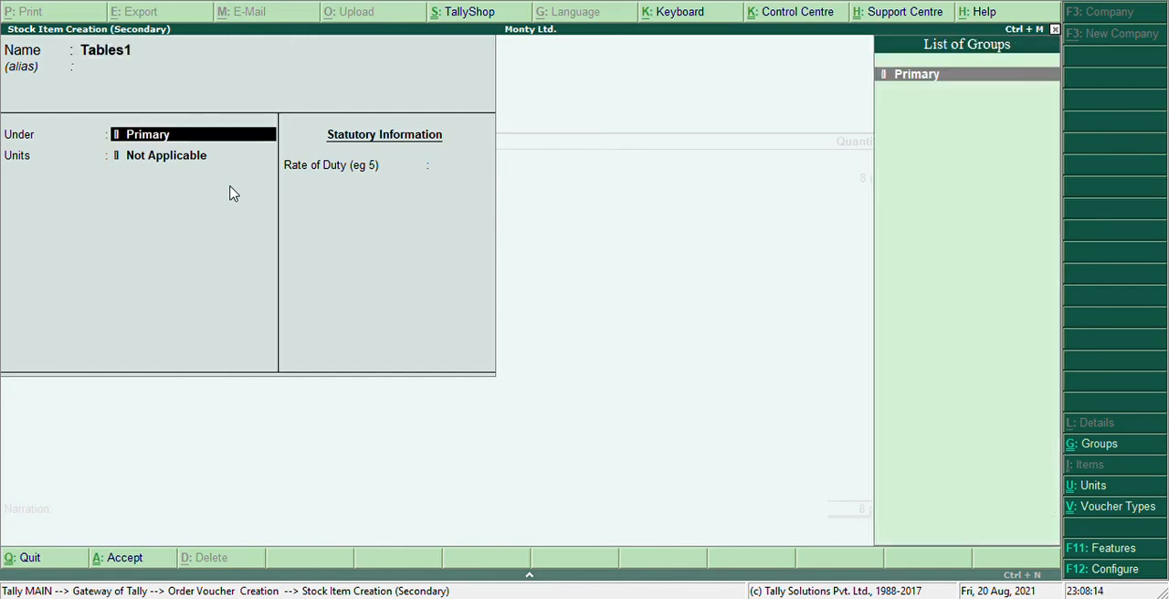
key(Return)
key(Return)
key(BackSpace)
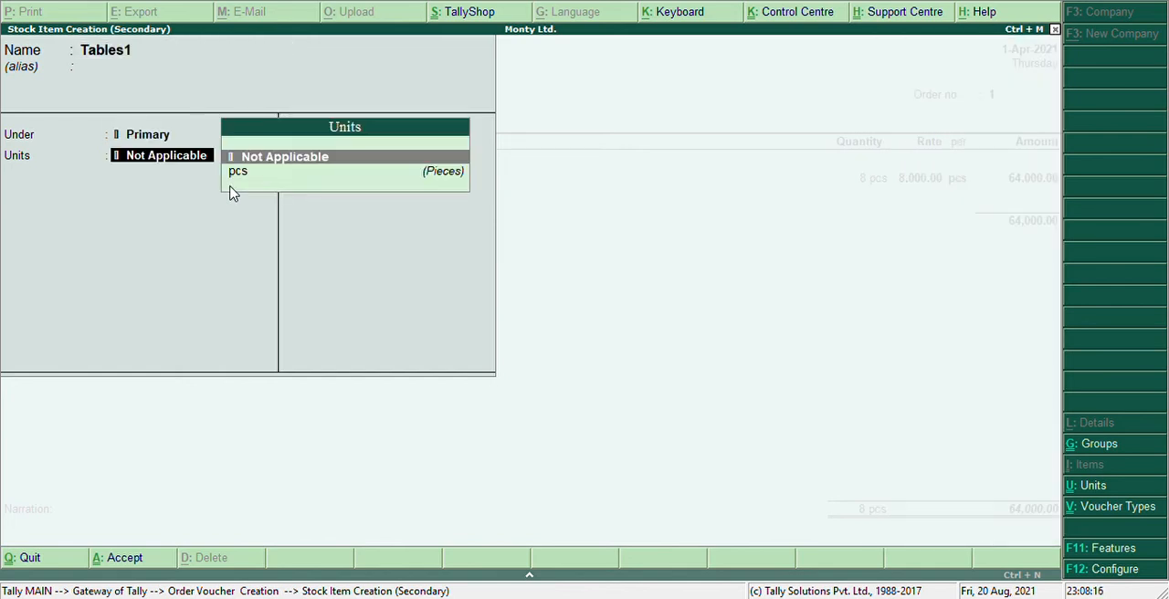
key(Down)
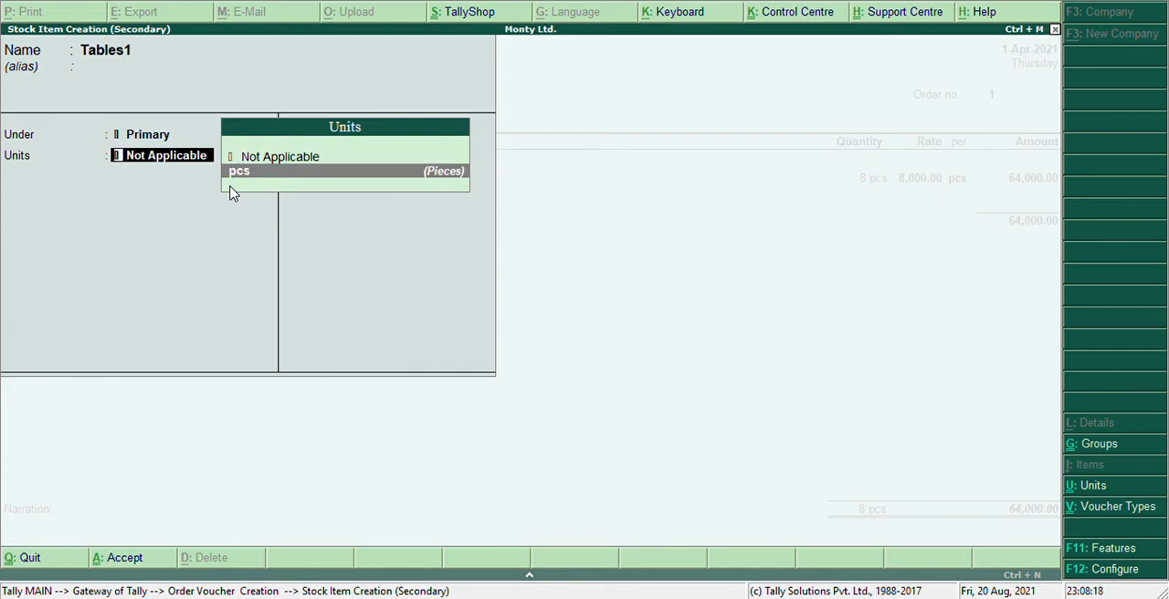
key(Return)
key(Return)
Allocate 10 pcs of Tables1 at a rate of 10,000 per piece, due on 1-Apr-2021.
key(Return)
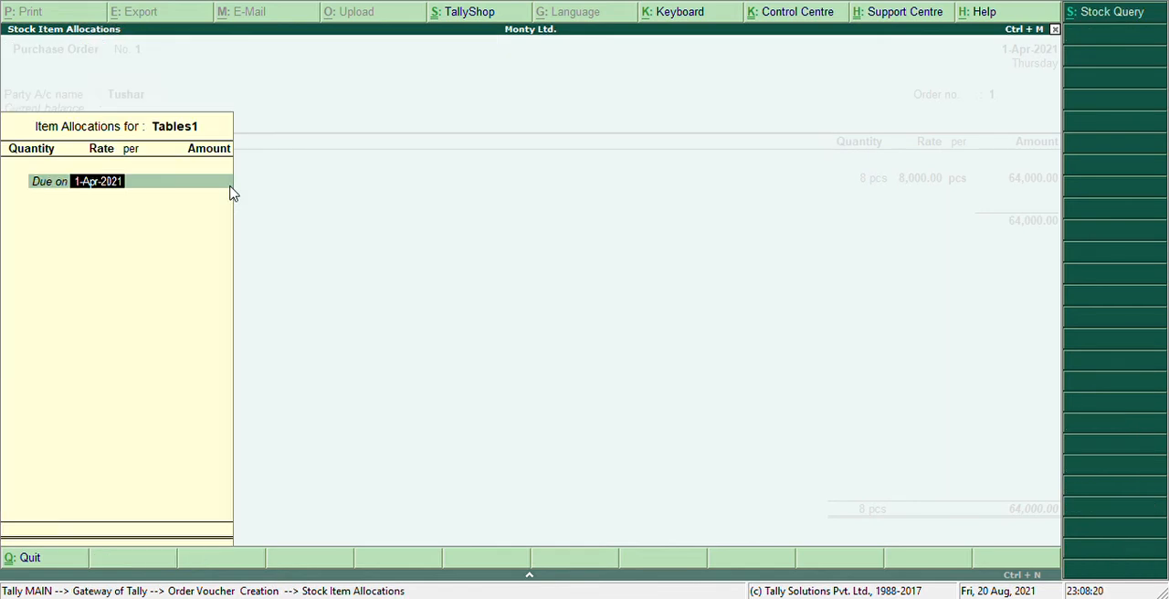
key(Return)
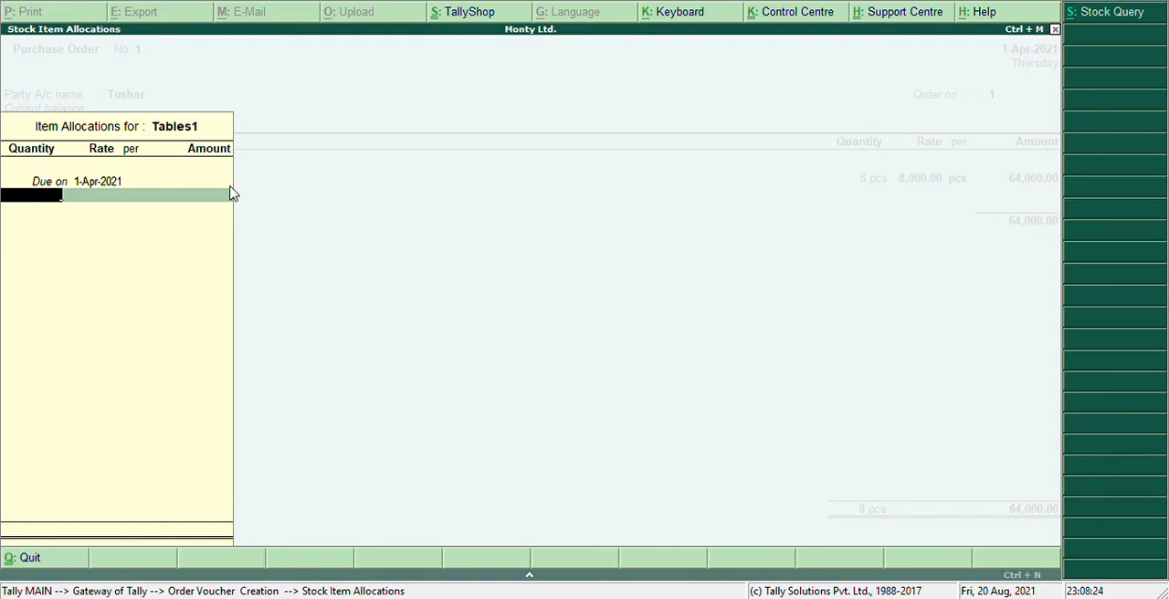
text(10)
key(Return)
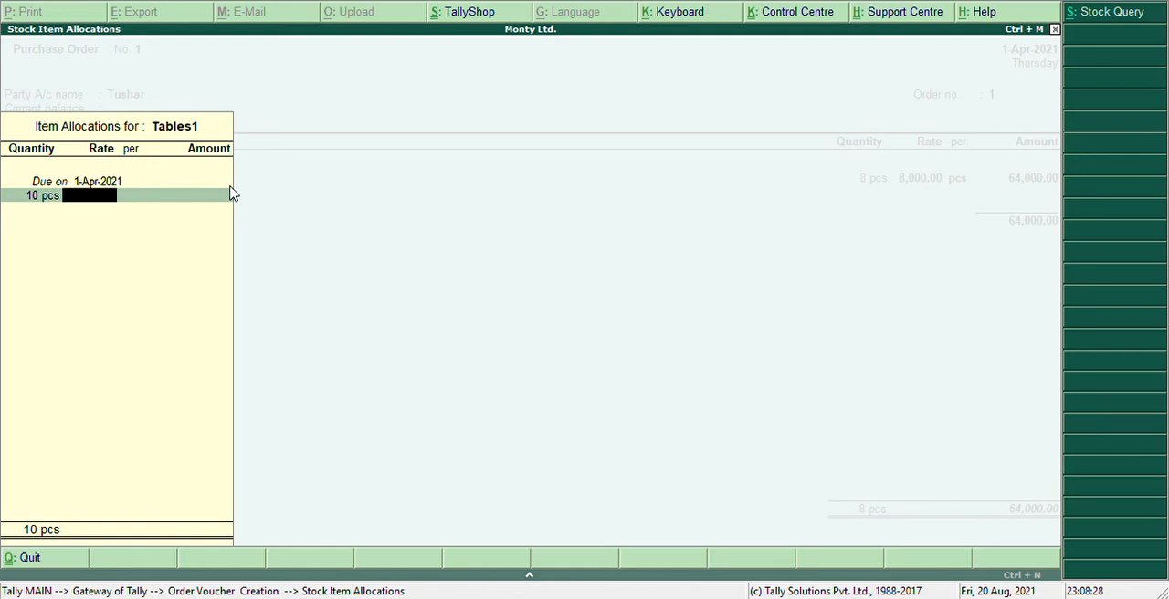
text(10000)
key(Return)
key(Return)
key(Return)
key(Return)
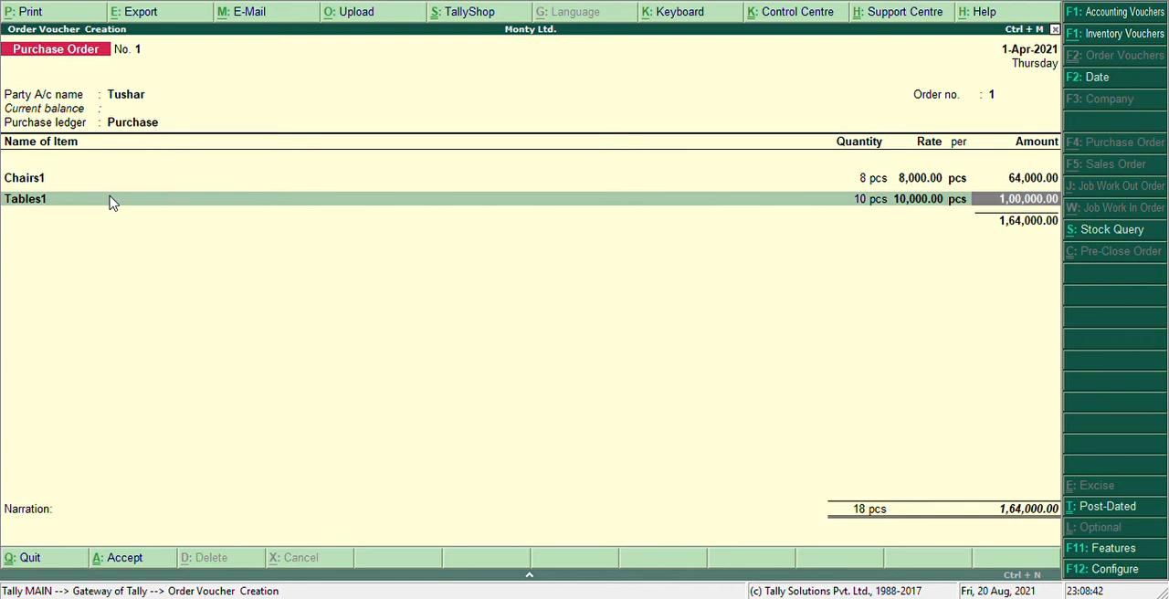
key(Return)
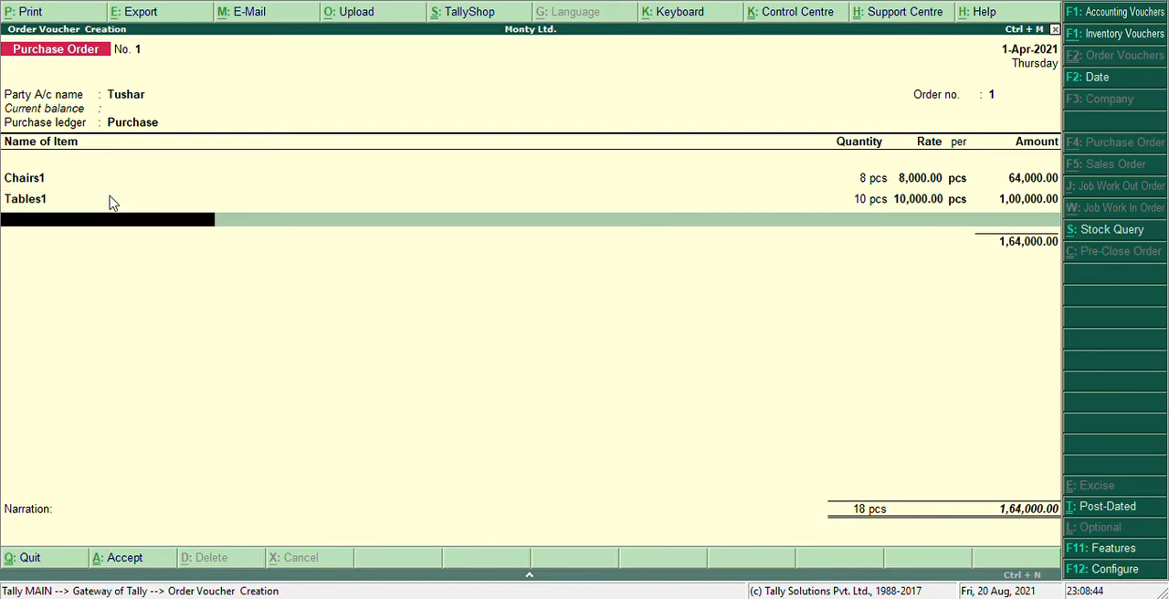
Create and save a new stock item named Beds1 under Primary with pcs as its unit.
key(alt+c)
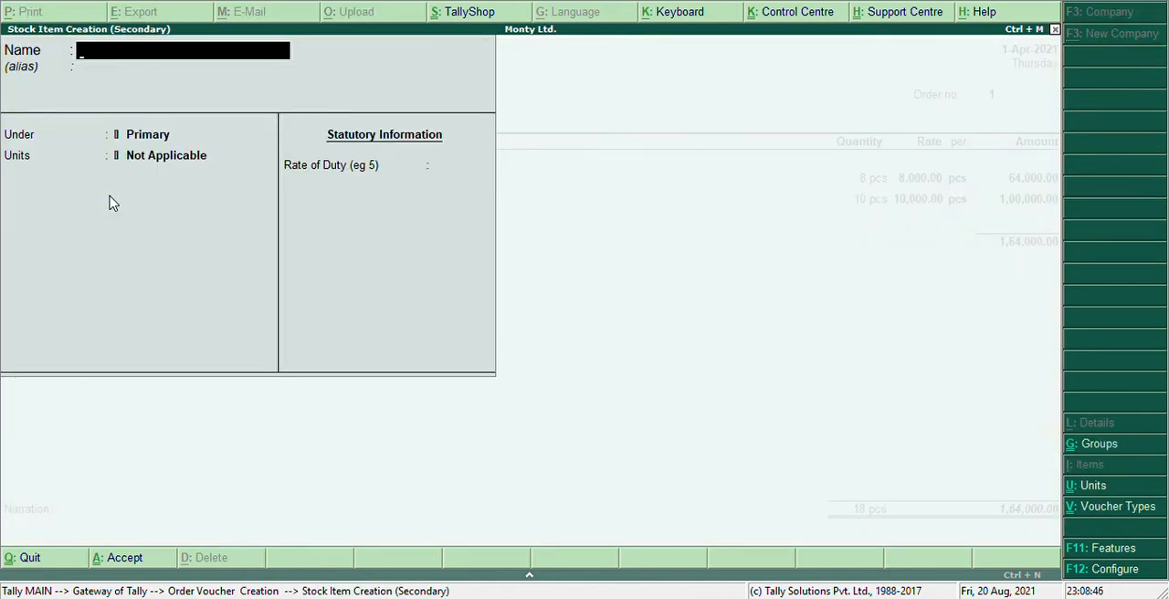
text(Beds1)
key(Return)
key(Return)
key(Return)
key(Down)
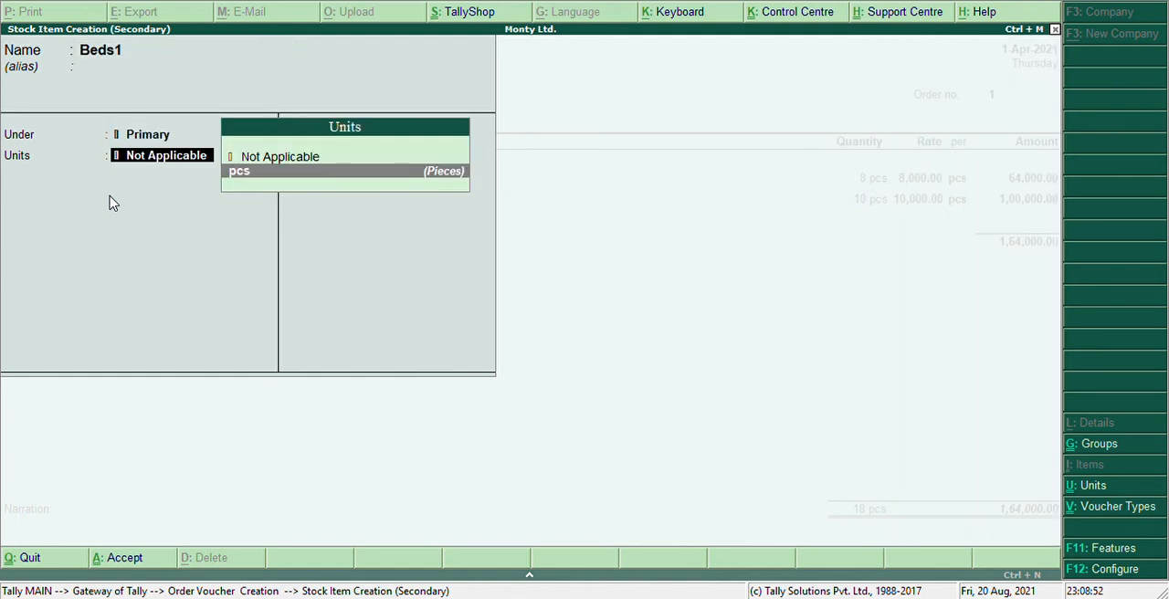
key(Return)
Allocate 4 pcs of Beds1 at a rate of 5,000 per piece, due on 1-Apr-2021.
key(Return)
key(Return)
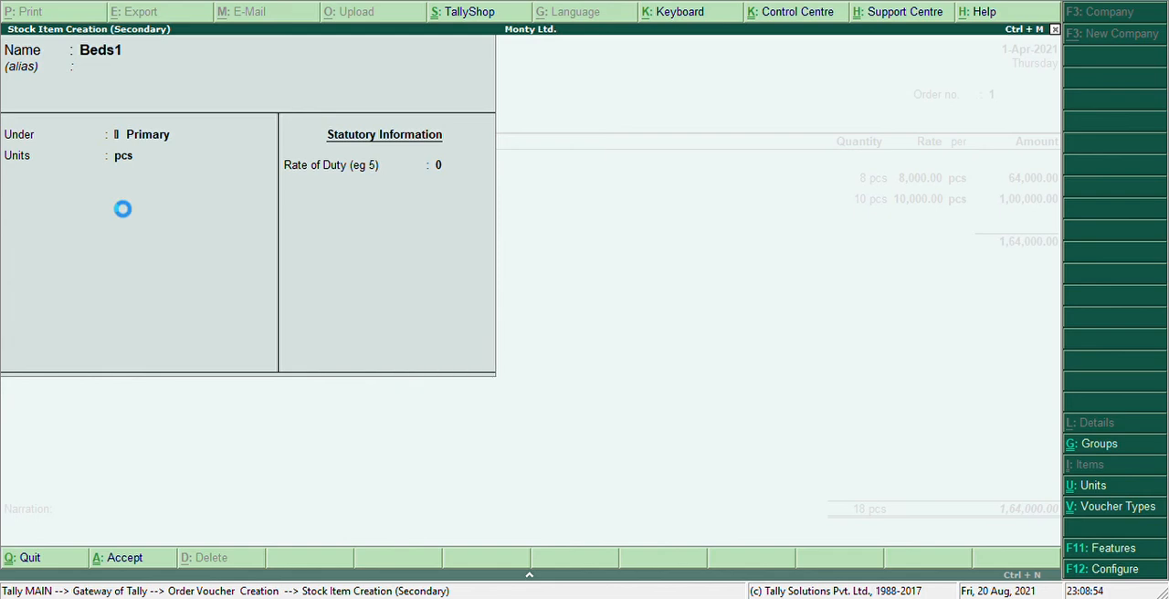
key(Return)
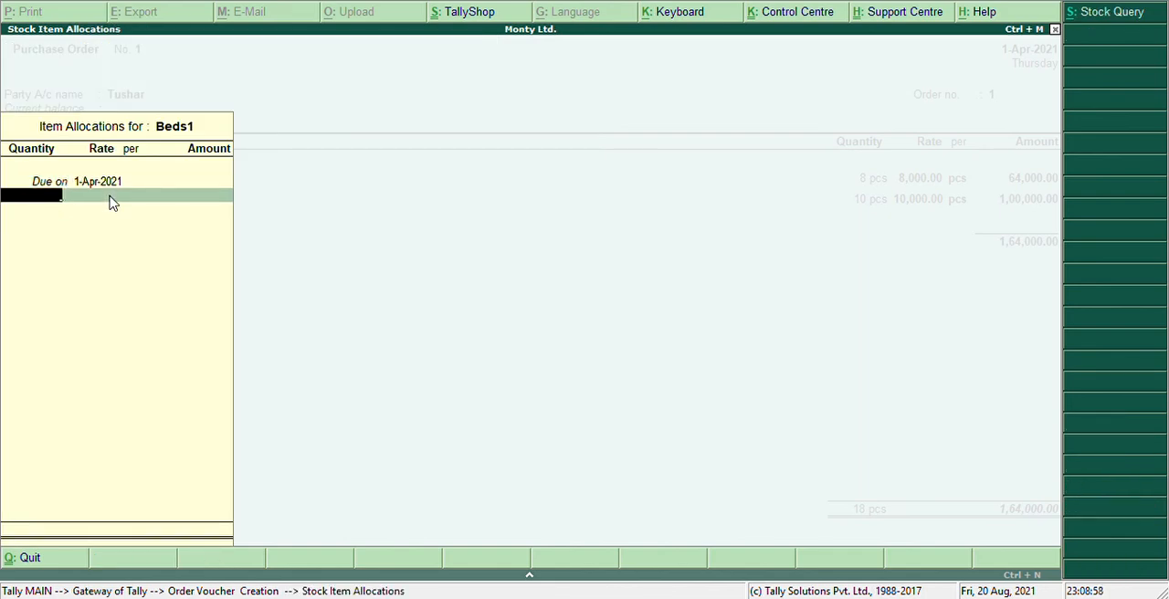
text(4)
key(Return)
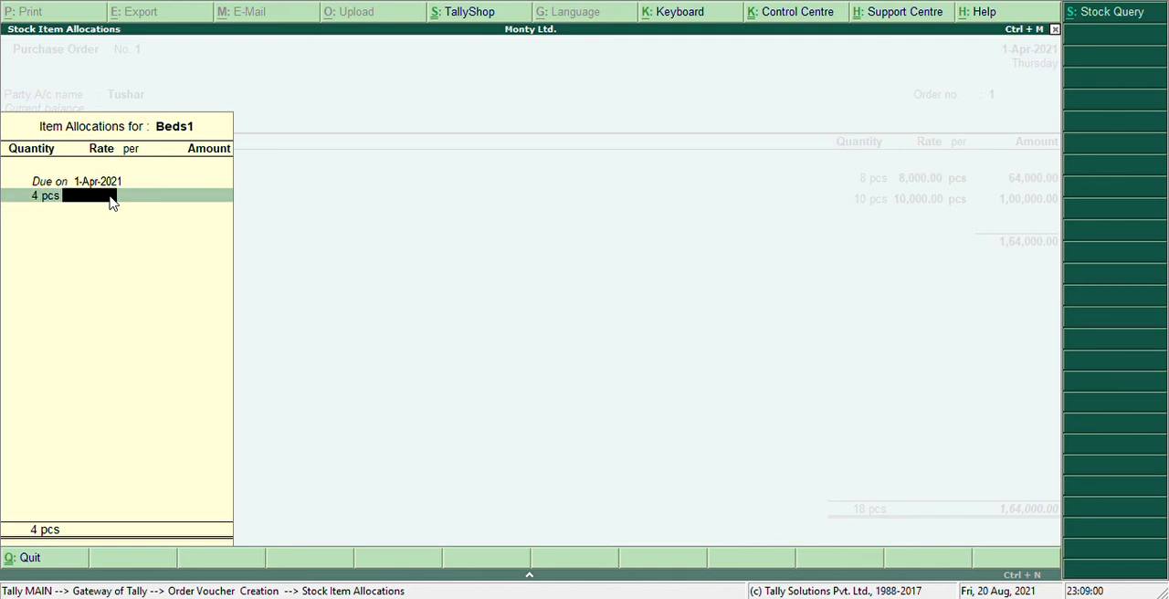
text(5000)
key(Return)
key(Return)
key(Return)
key(Return)
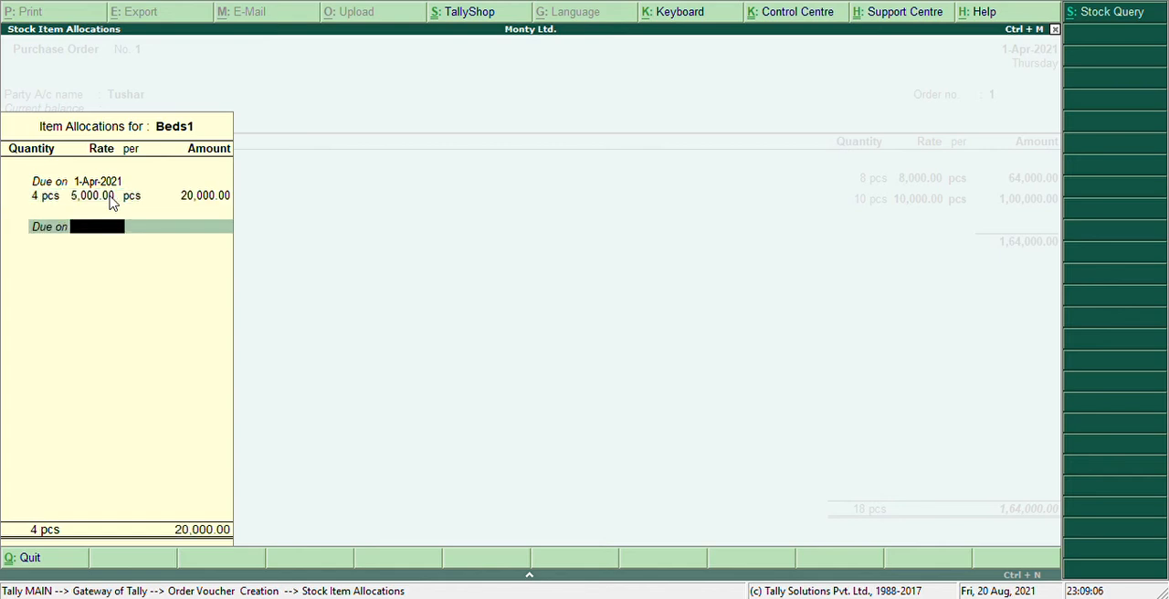
key(Return)
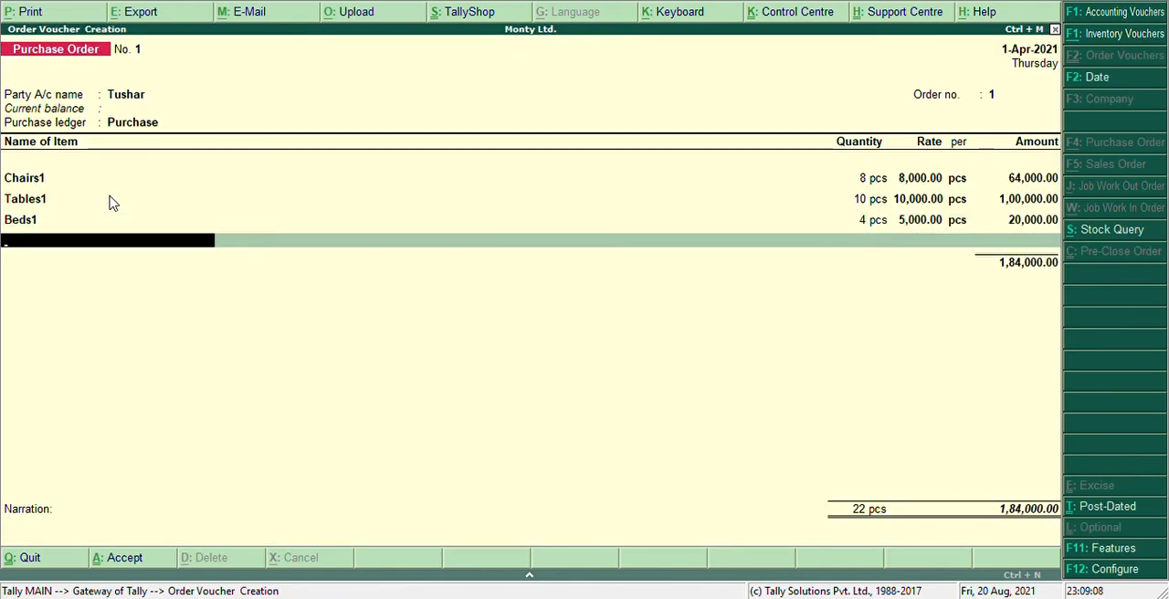
End the order's item list and enter the narration "being the items purchase order for" followed by the supplier's name.
key(Return)
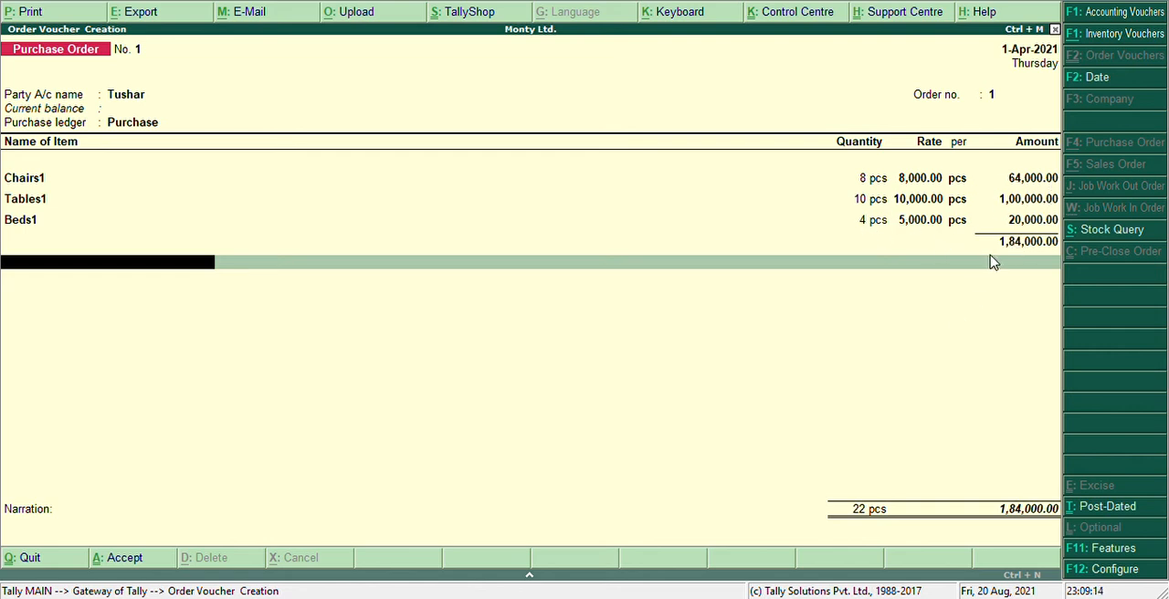
key(Return)
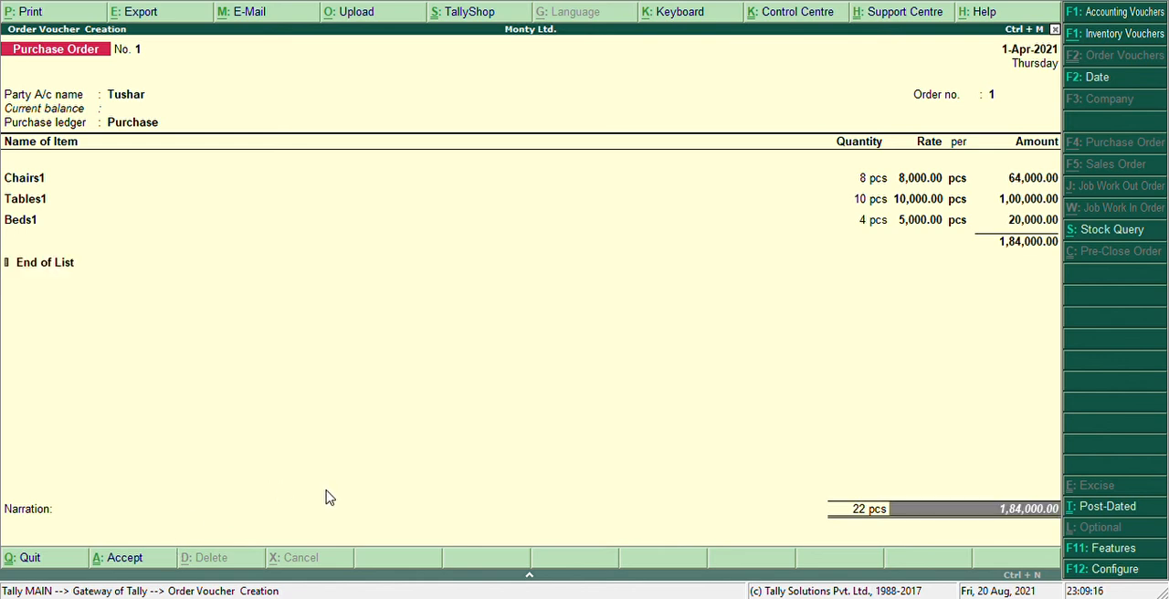
key(Return)
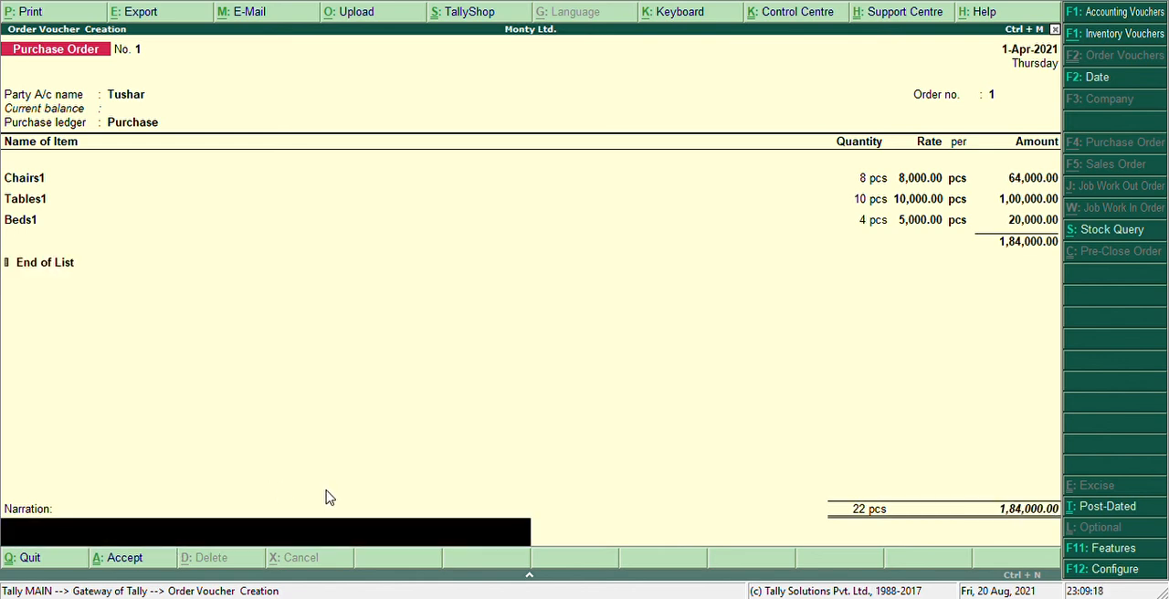
text(being the items for)
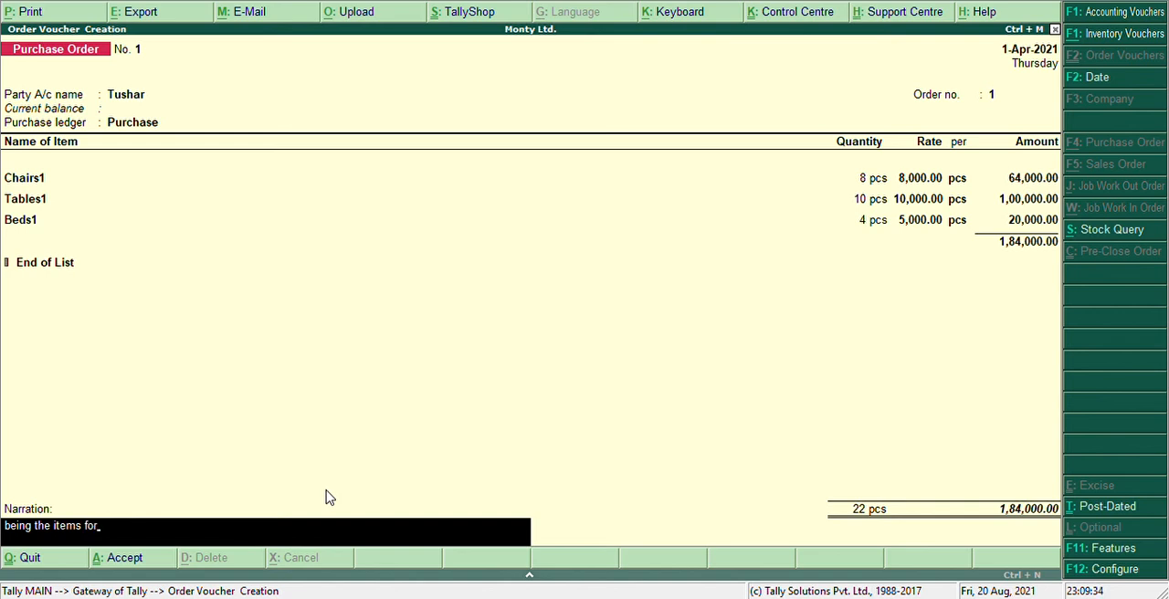
key(BackSpace)
key(BackSpace)
key(BackSpace)
text(purchase order fo)
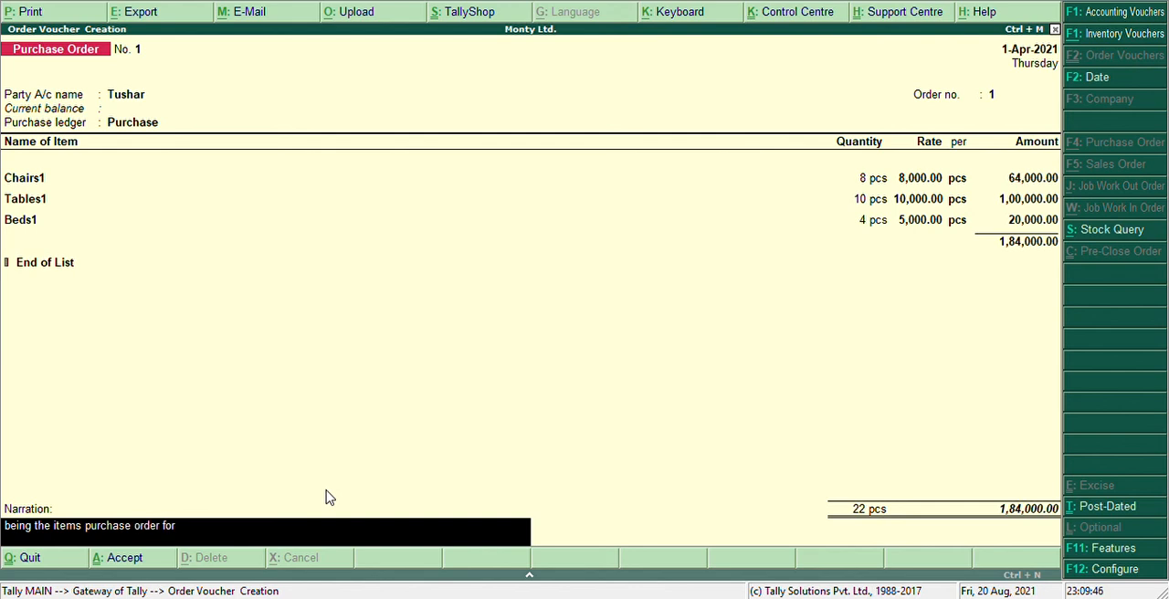
text(r tushar)
Save the purchase order and quit voucher entry back to the Gateway of Tally.
key(Return)
key(Return)
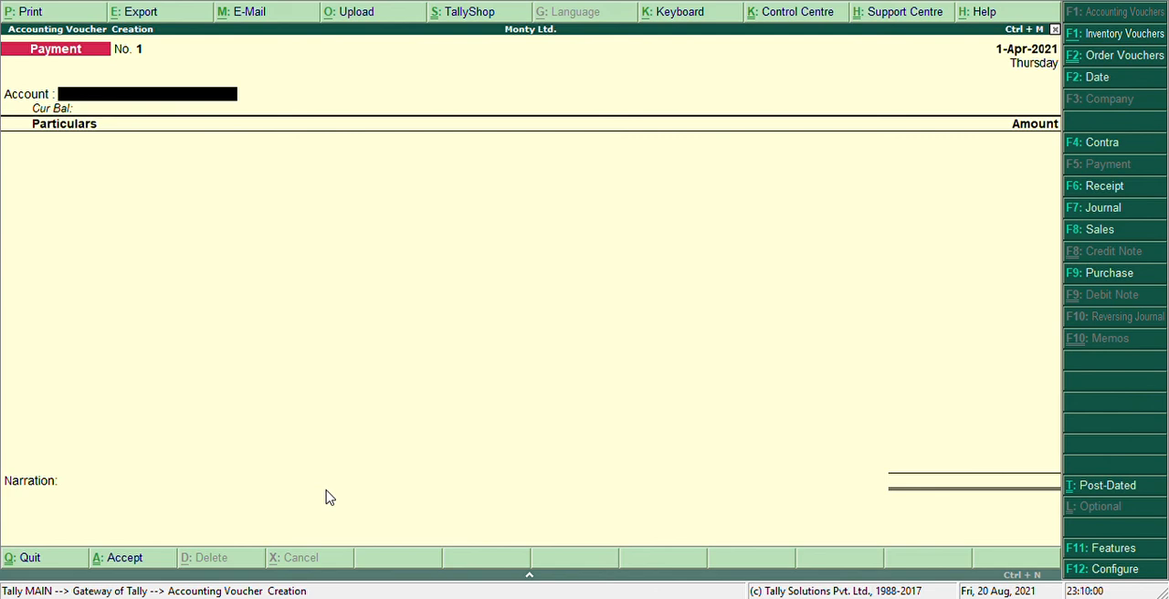
key(Escape)
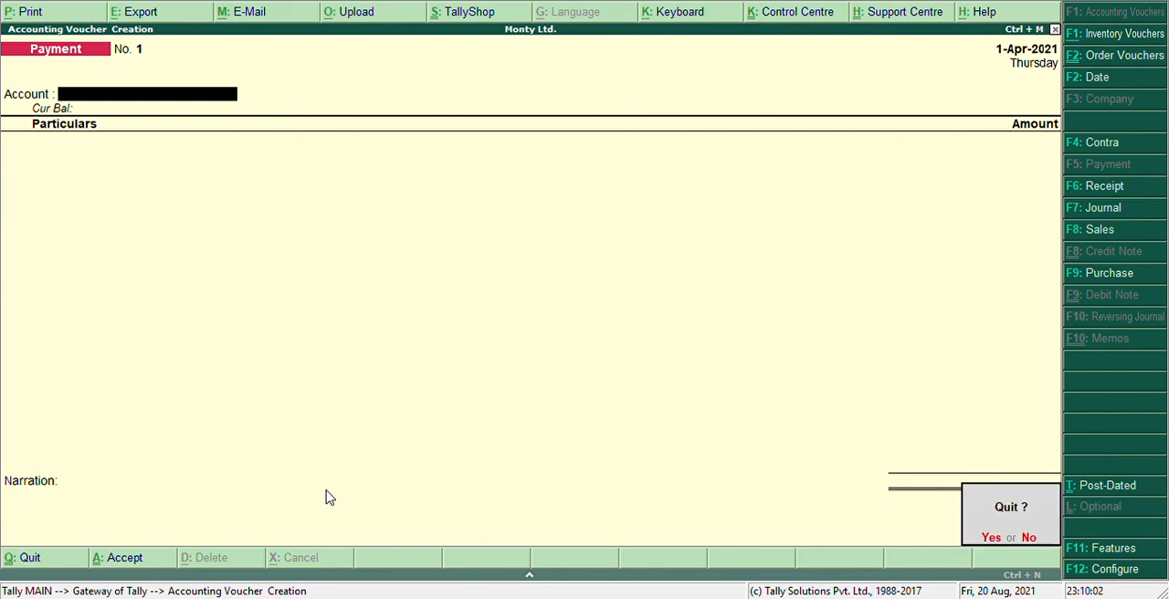
key(Return)
Display the Day Book for the company's vouchers.
key(Down)
key(Down)
key(Down)
key(Down)
key(Down)
key(Down)
key(Down)
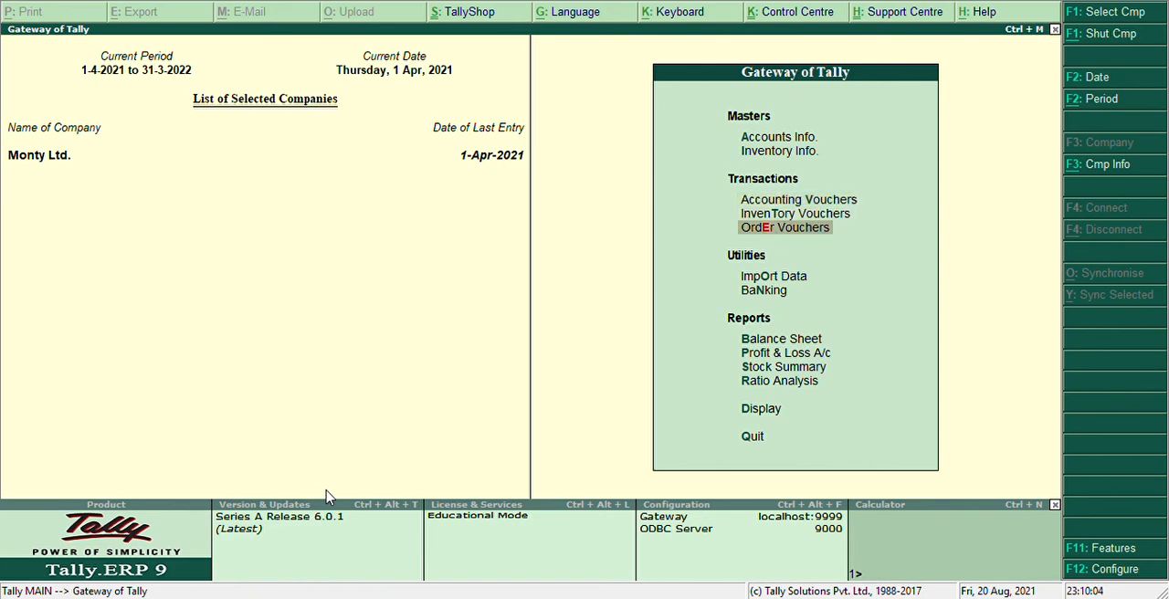
key(Down)
key(Down)
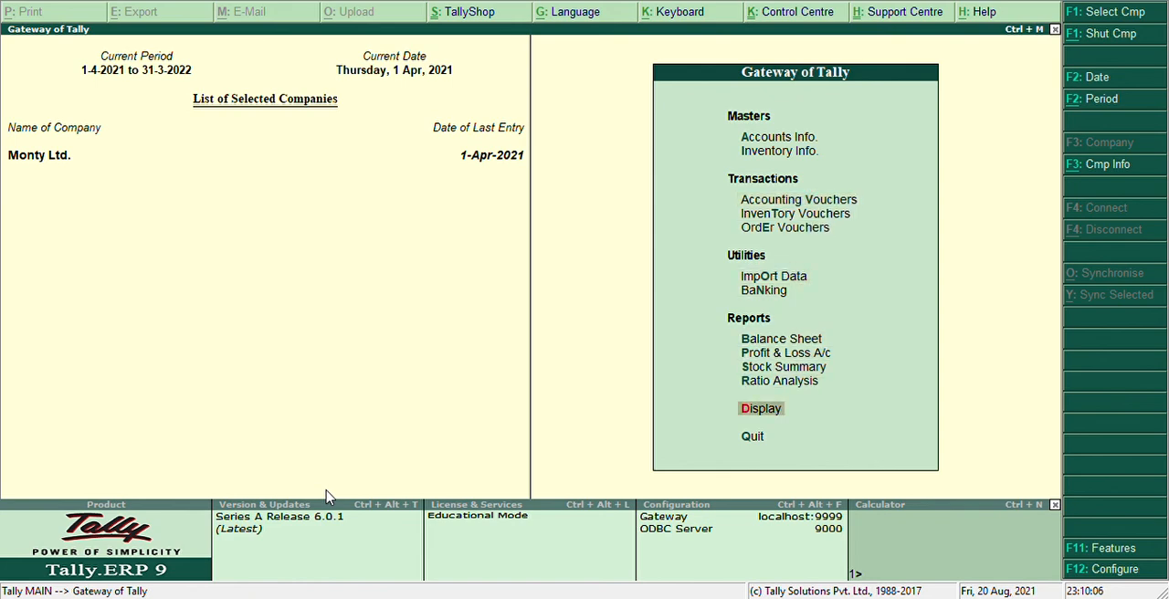
key(Return)
key(Down)
key(Return)
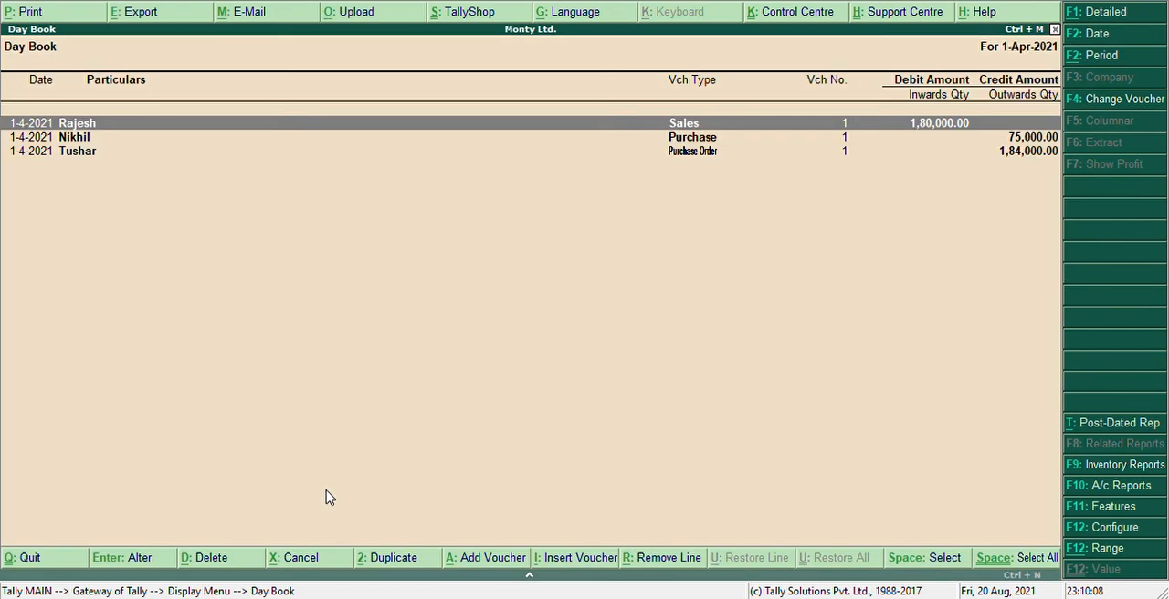
Open the purchase order entry from the Day Book to review it, and return without making changes.
key(Down)
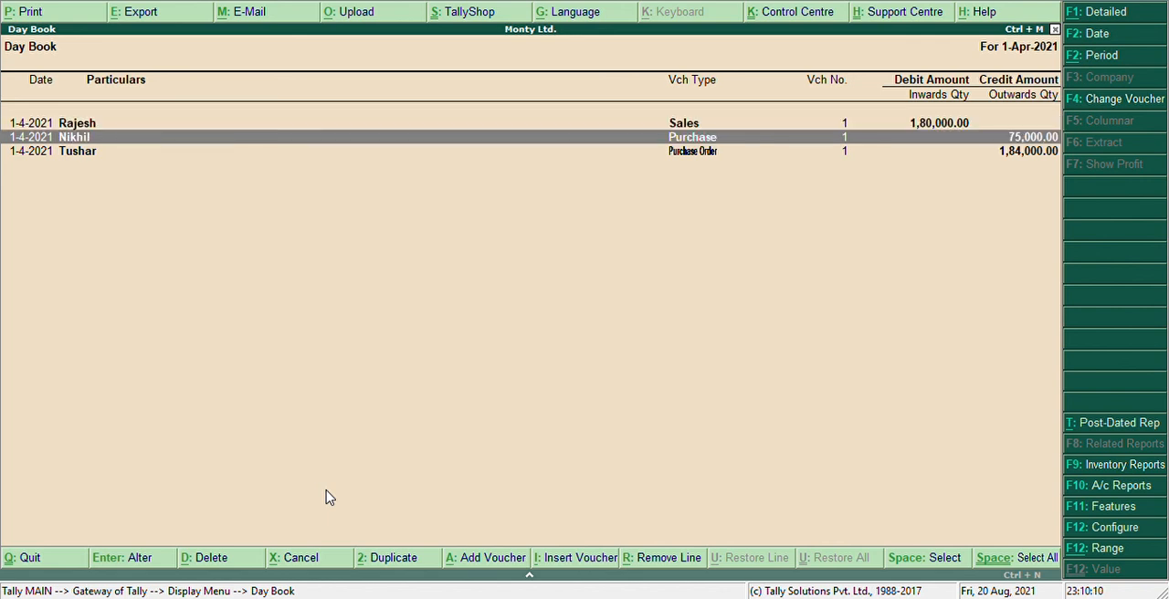
key(Down)
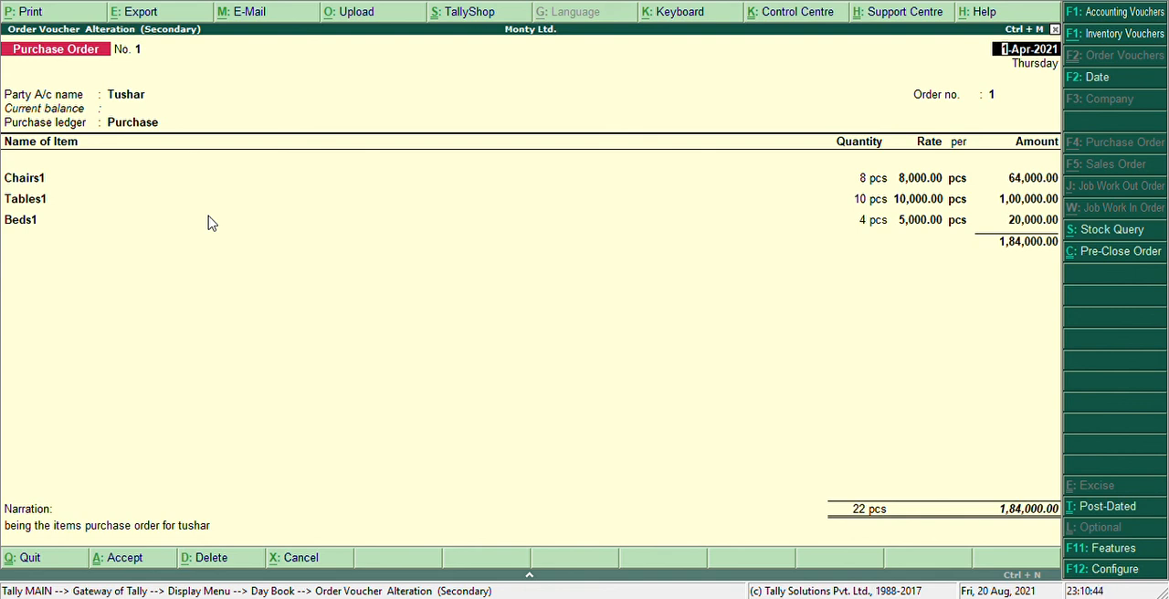
key(Escape)
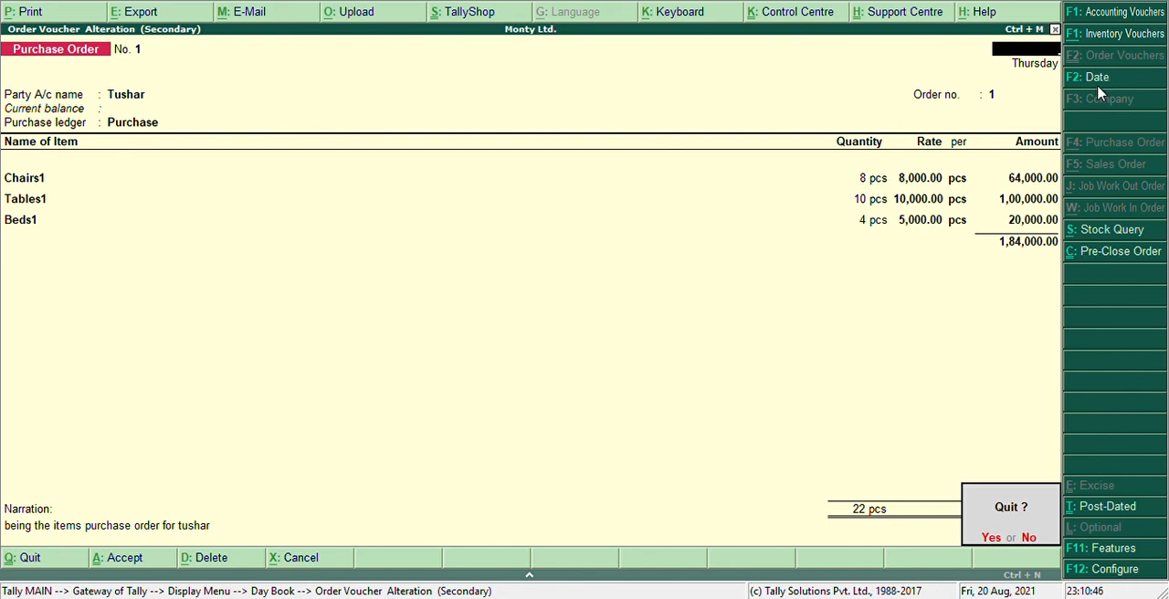
key(y)
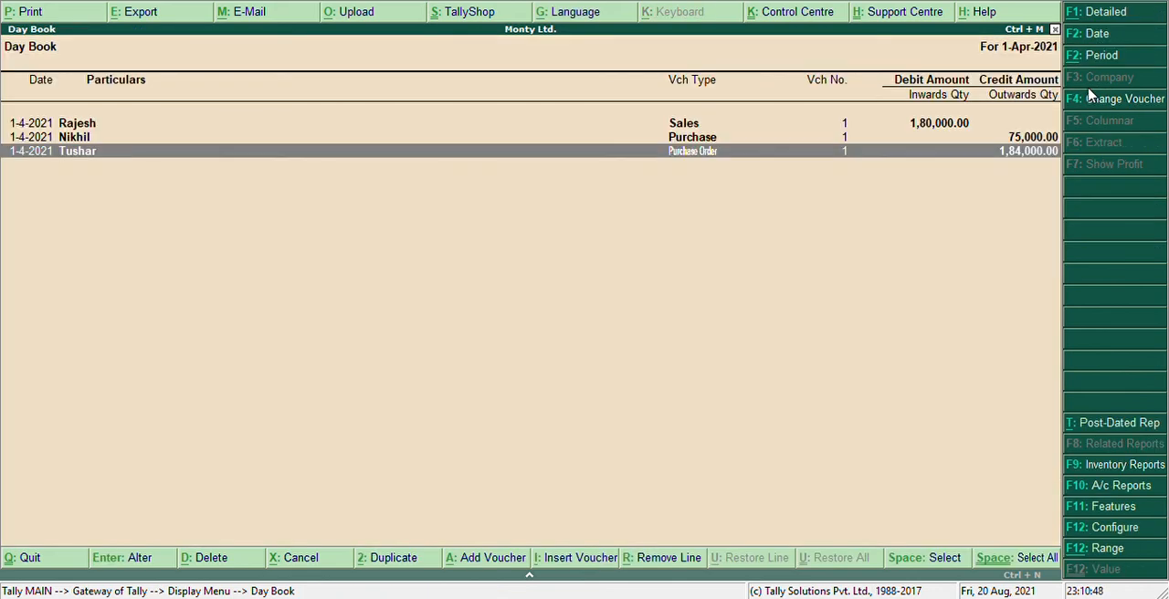